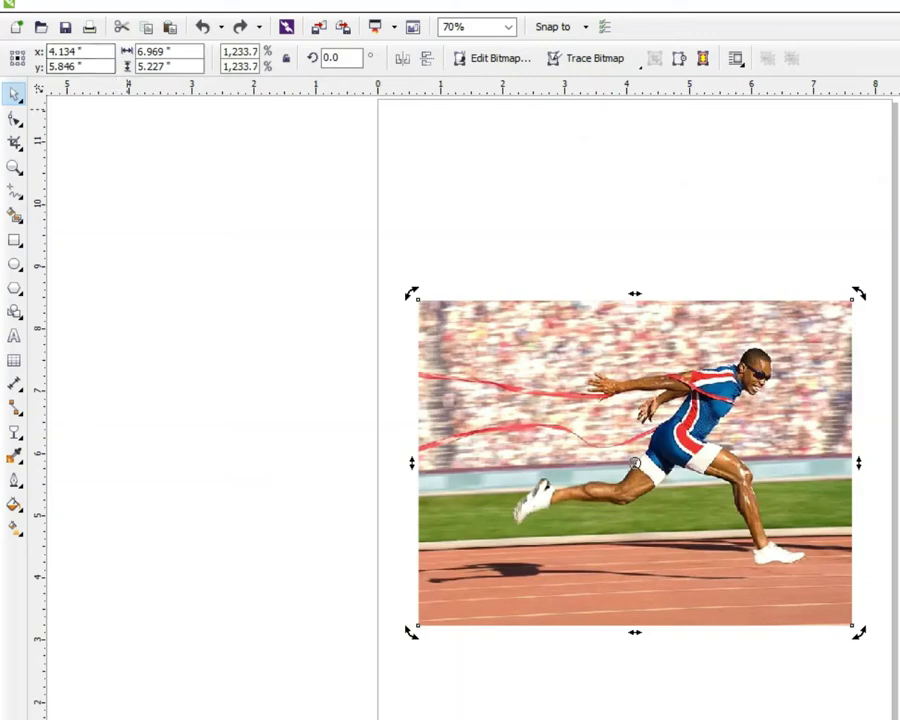
Apply Uniform transparency to the runner photo, raise the slider, then zoom in
click(88, 59)
click(60, 88)
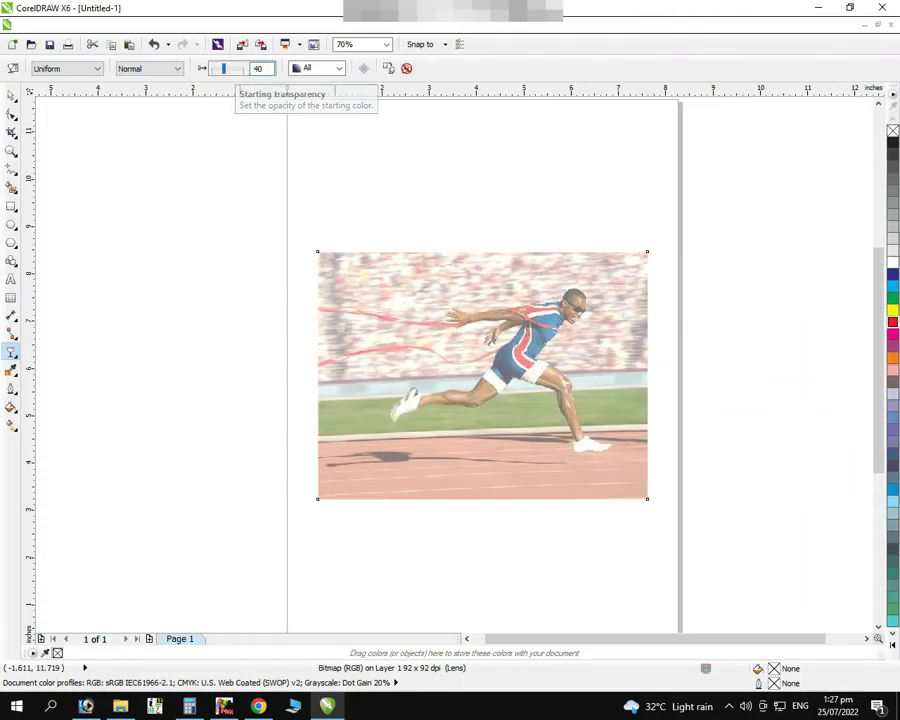
drag(226, 68, 236, 68)
key(space)
click(507, 228)
scroll(562, 333, up, 3)
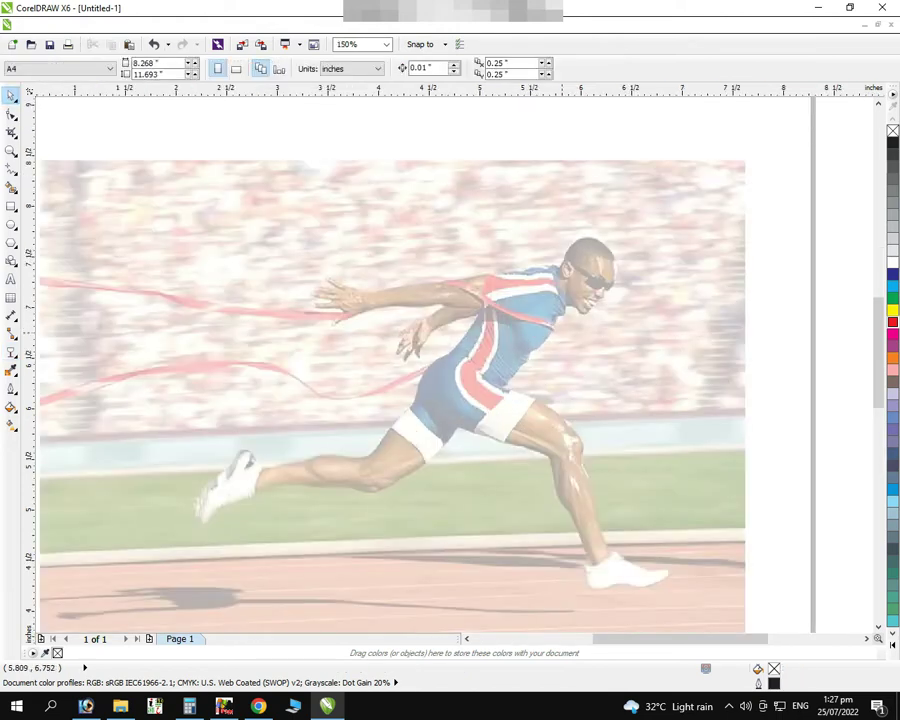
Draw a straight freehand line from the runner's hand to his face
click(11, 168)
click(365, 293)
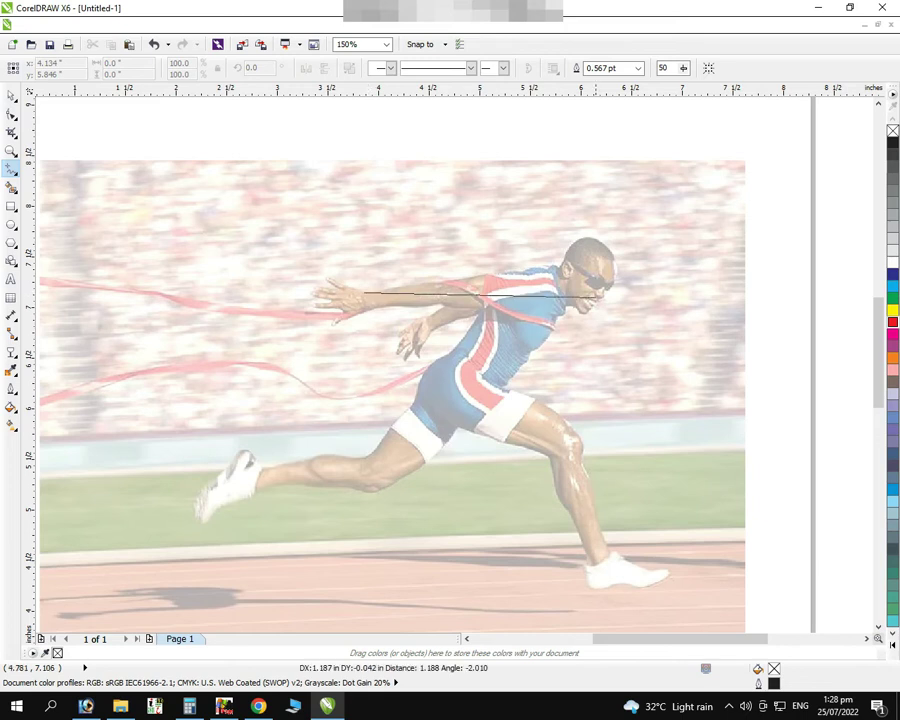
click(580, 302)
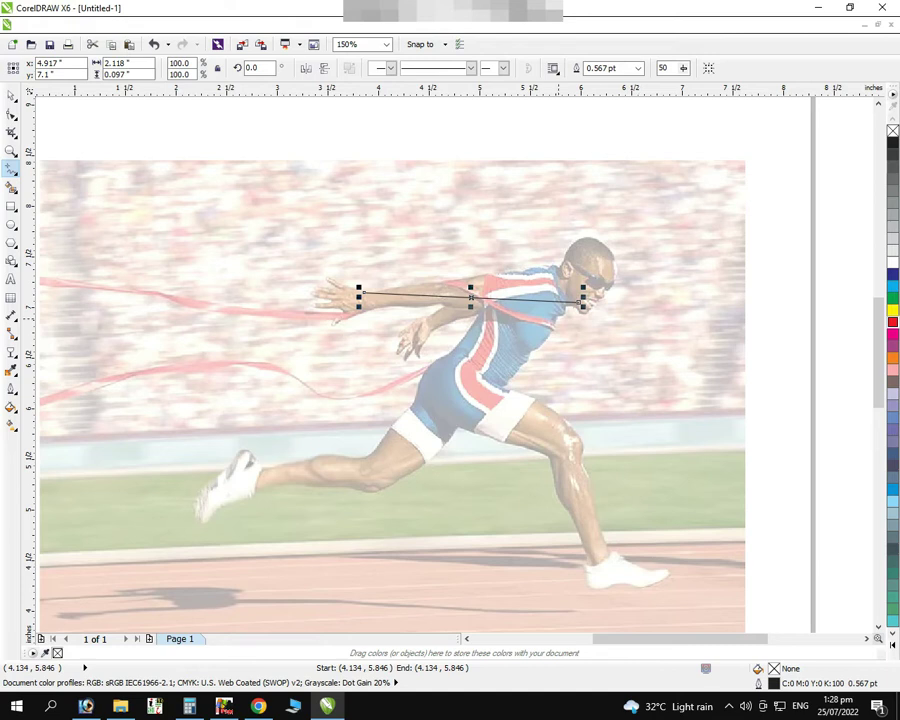
Bend the hand-to-face line with the Shape tool so it follows the arm
key(F10)
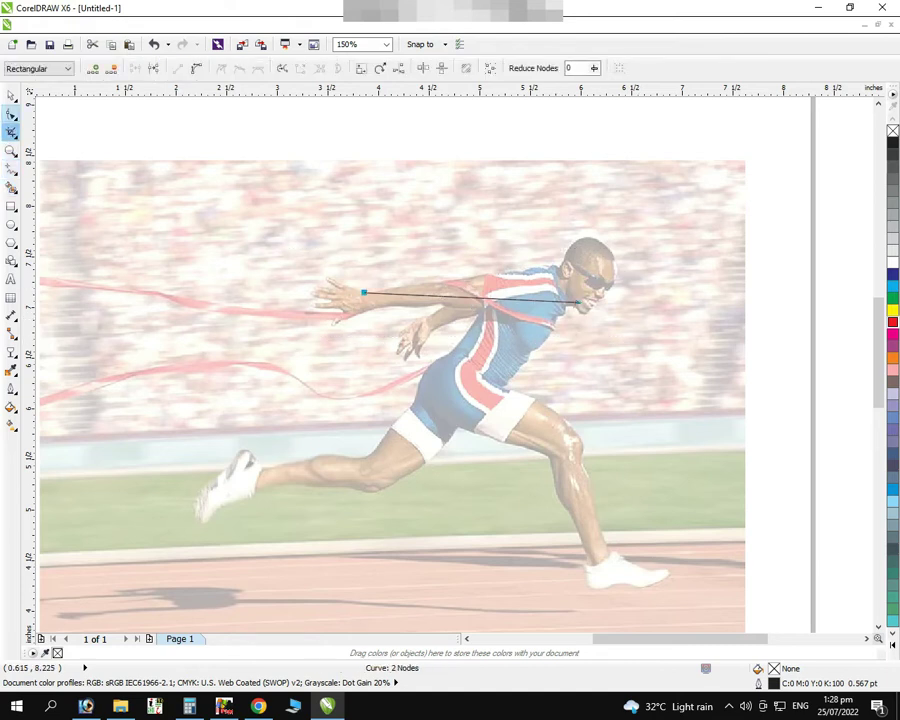
key(Escape)
drag(267, 255, 622, 345)
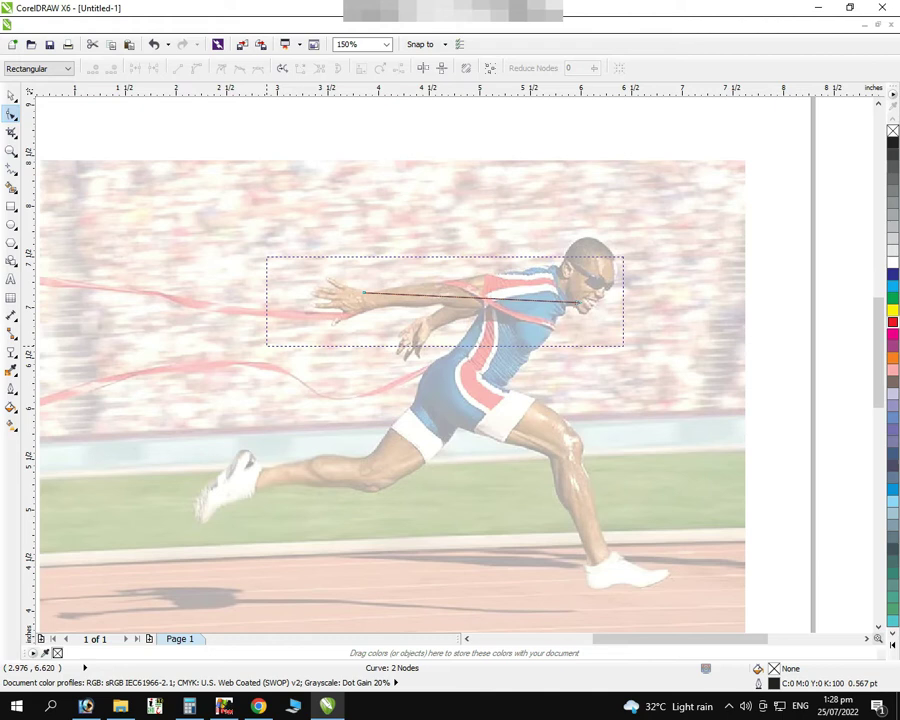
drag(505, 299, 534, 230)
drag(441, 296, 433, 320)
drag(508, 300, 493, 268)
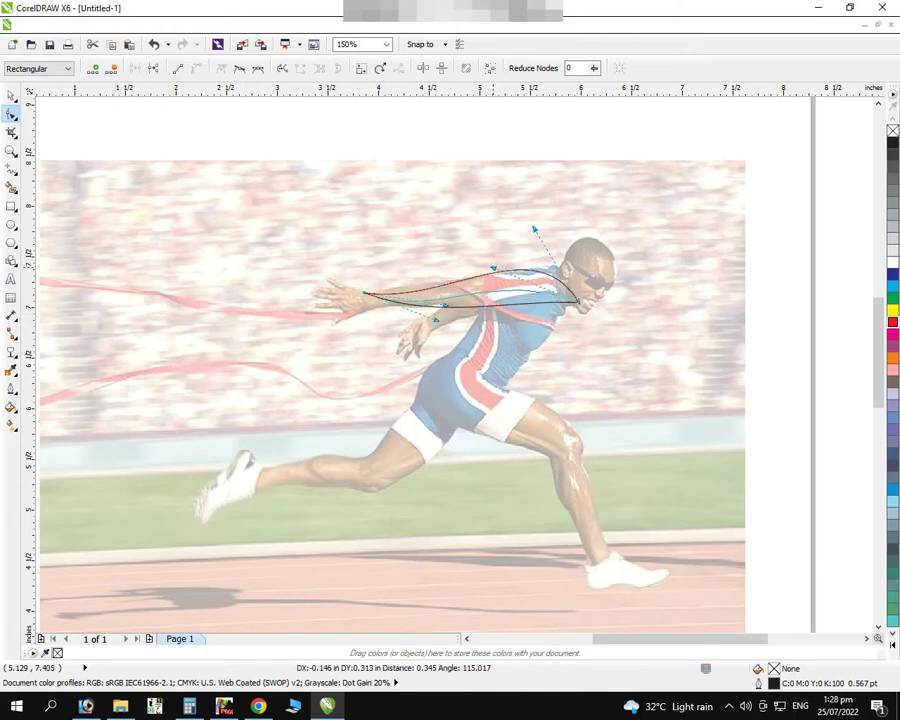
drag(534, 230, 533, 227)
key(space)
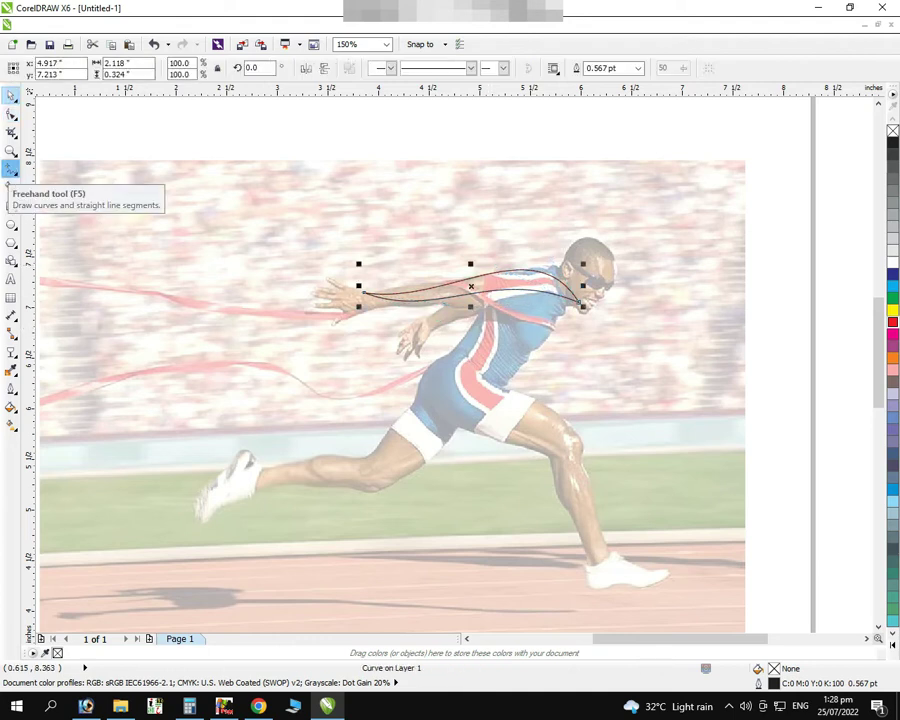
Draw a five-point freehand polyline trailing left from the runner past his hand
click(11, 168)
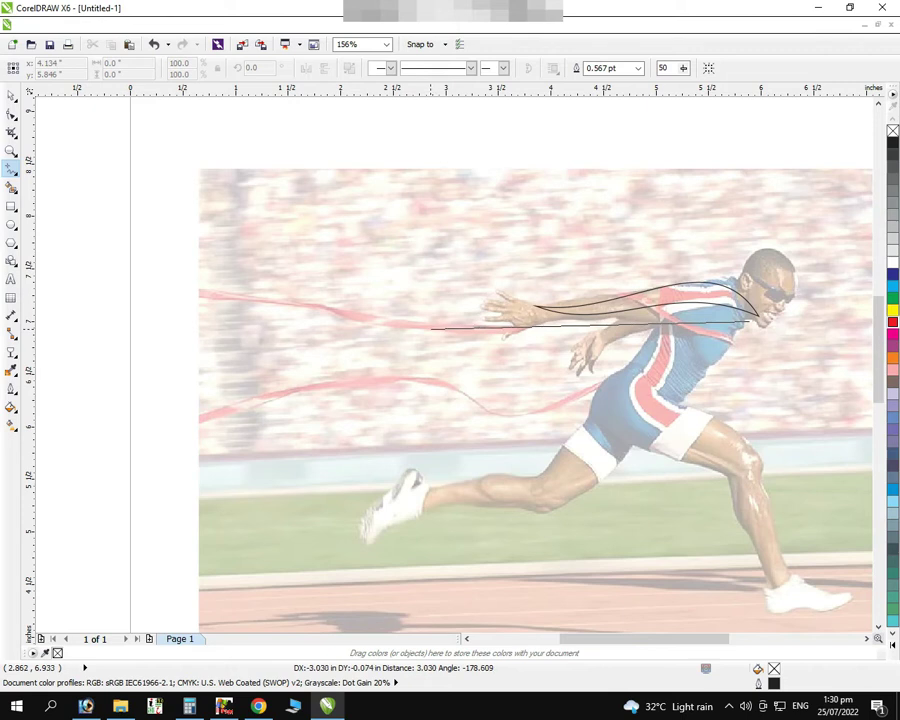
click(427, 328)
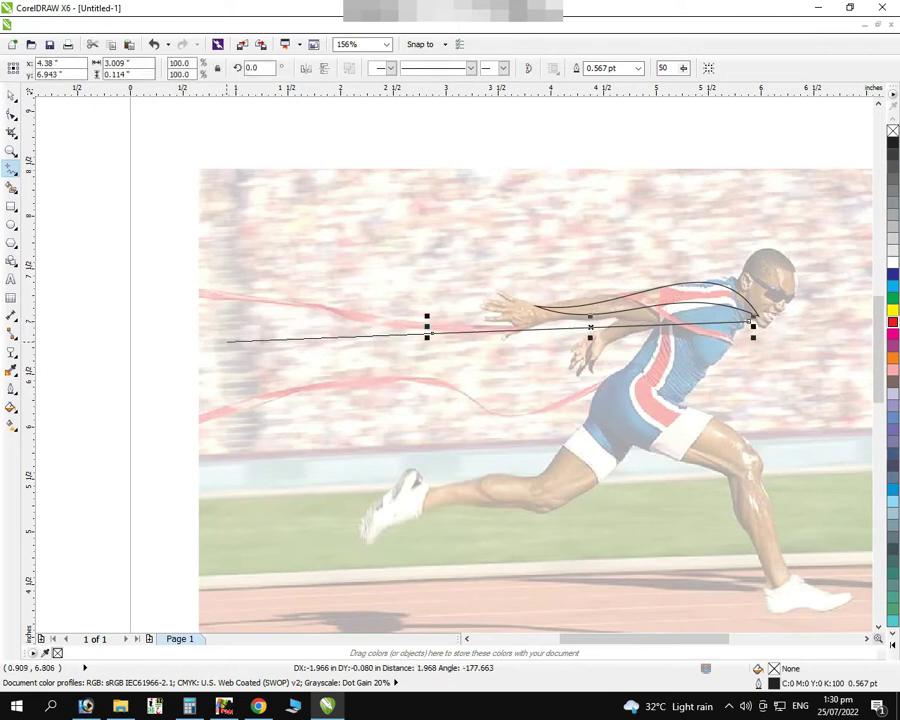
click(221, 343)
click(440, 344)
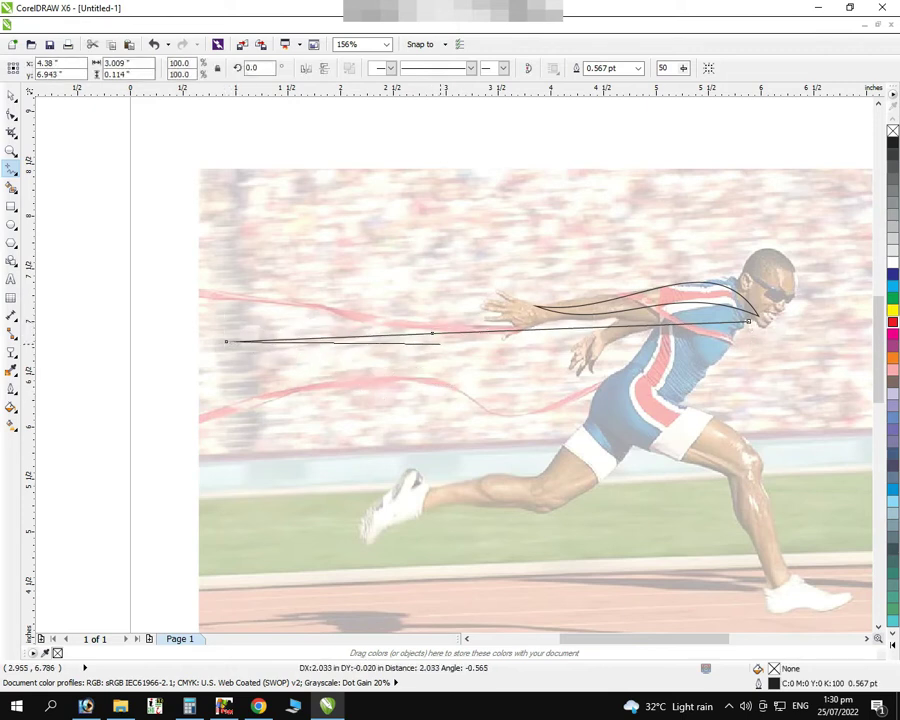
click(487, 332)
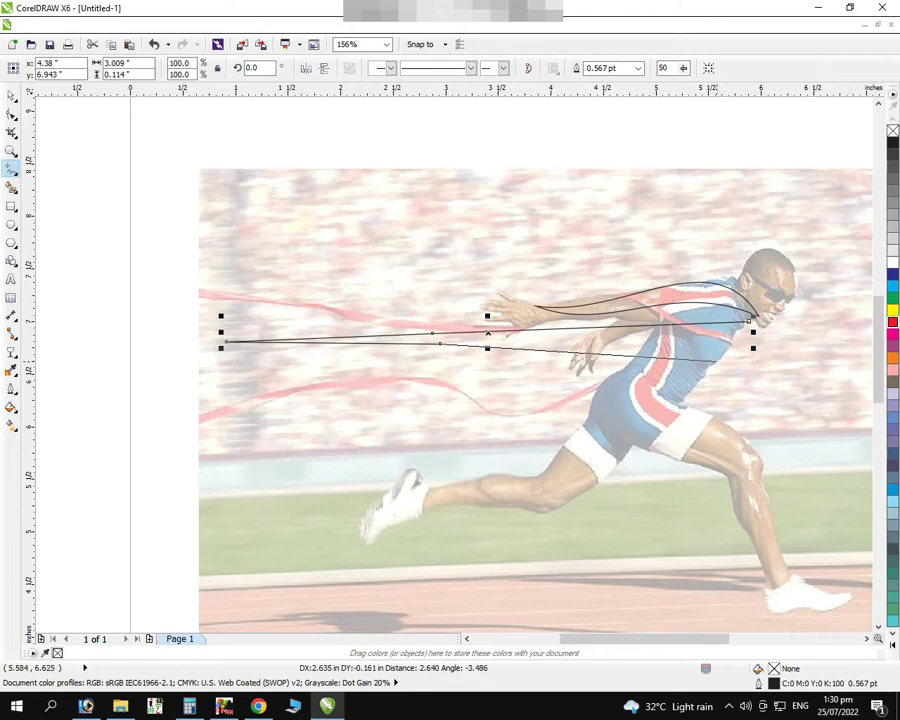
click(487, 341)
Shape the polyline's nodes and handles into smooth streamer waves
key(F10)
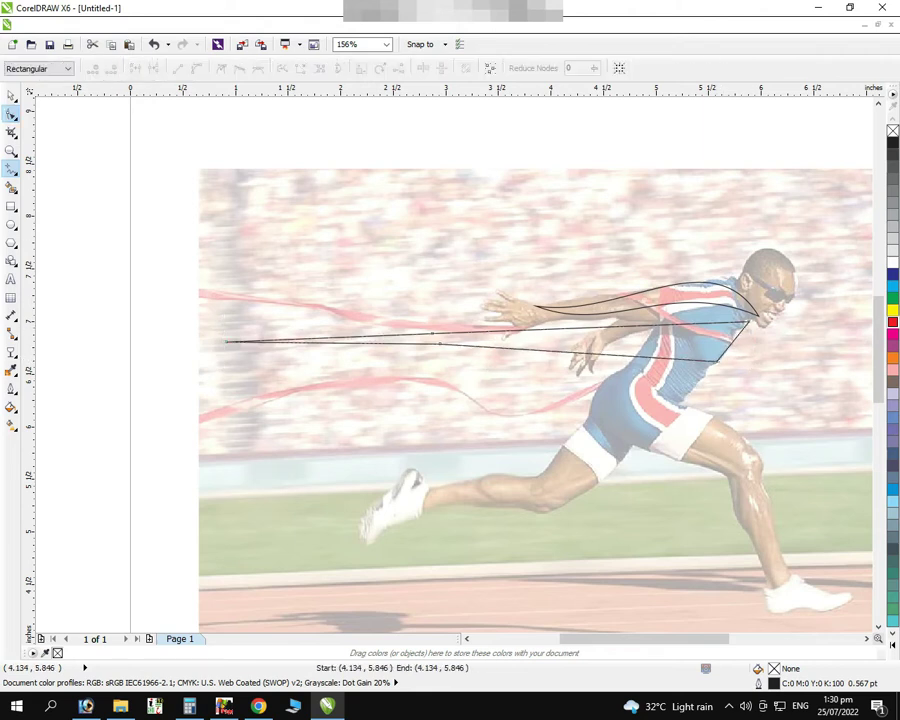
key(ctrl+a)
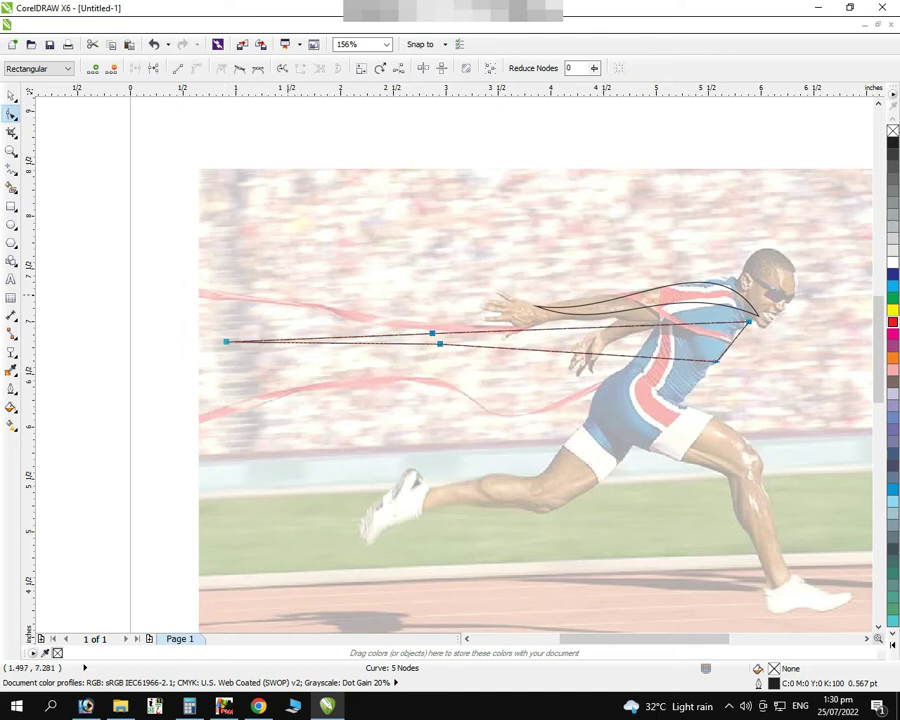
drag(226, 342, 228, 350)
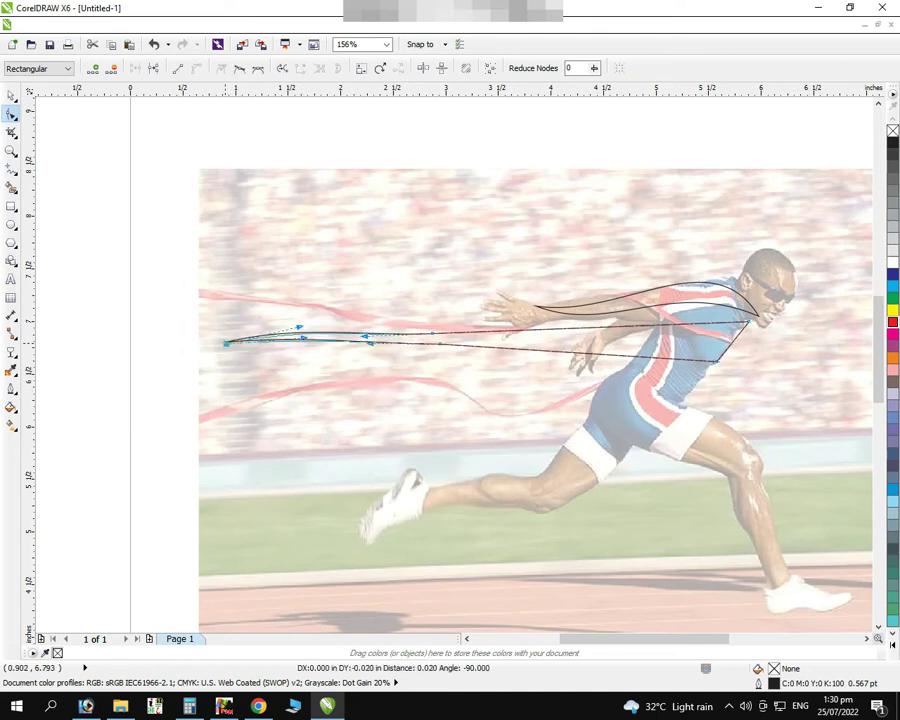
click(748, 322)
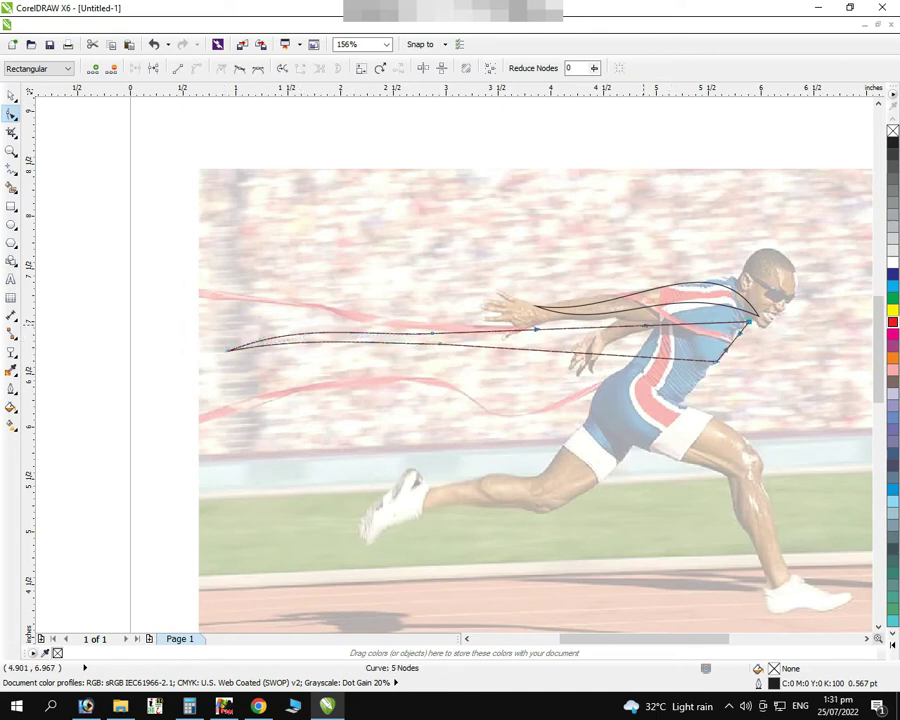
click(432, 333)
mouse_move(564, 341)
mouse_down()
mouse_move(511, 349)
mouse_move(530, 350)
mouse_up()
click(440, 344)
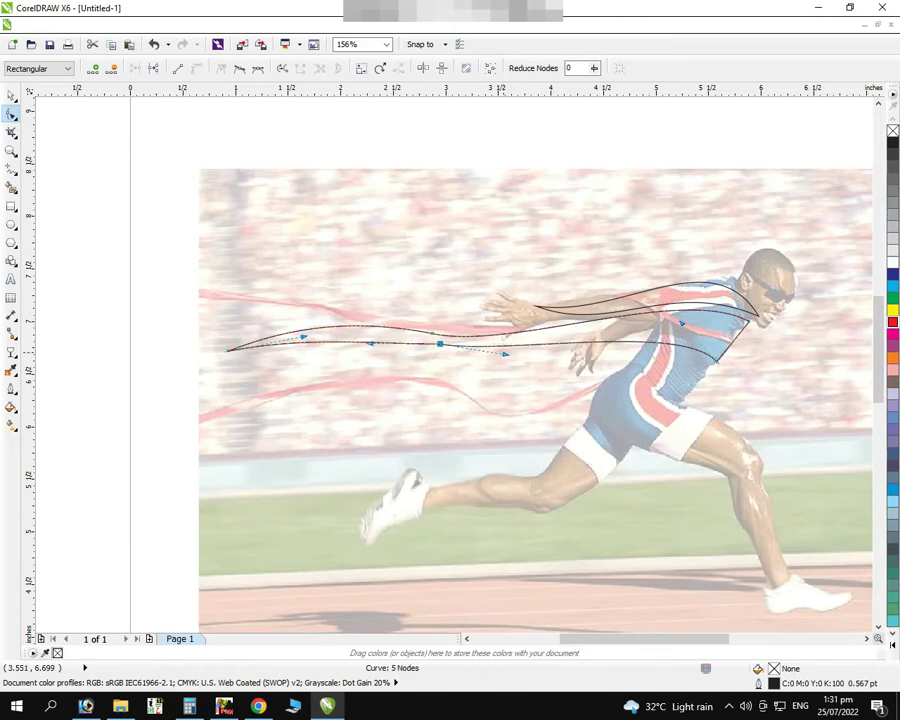
drag(303, 337, 297, 311)
drag(440, 344, 436, 320)
drag(485, 355, 503, 357)
drag(376, 332, 415, 334)
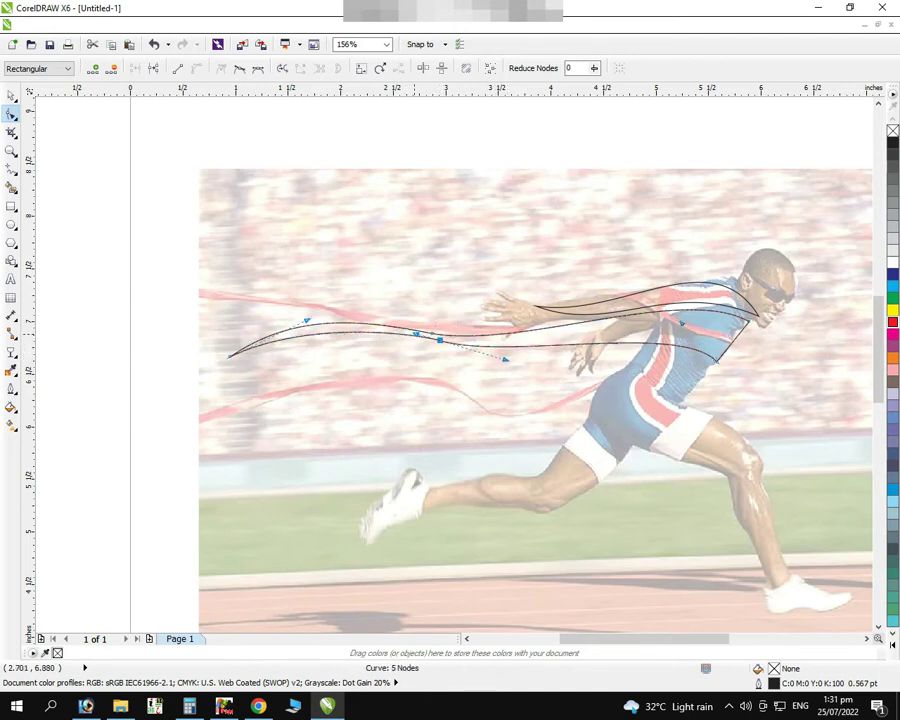
key(space)
key(Escape)
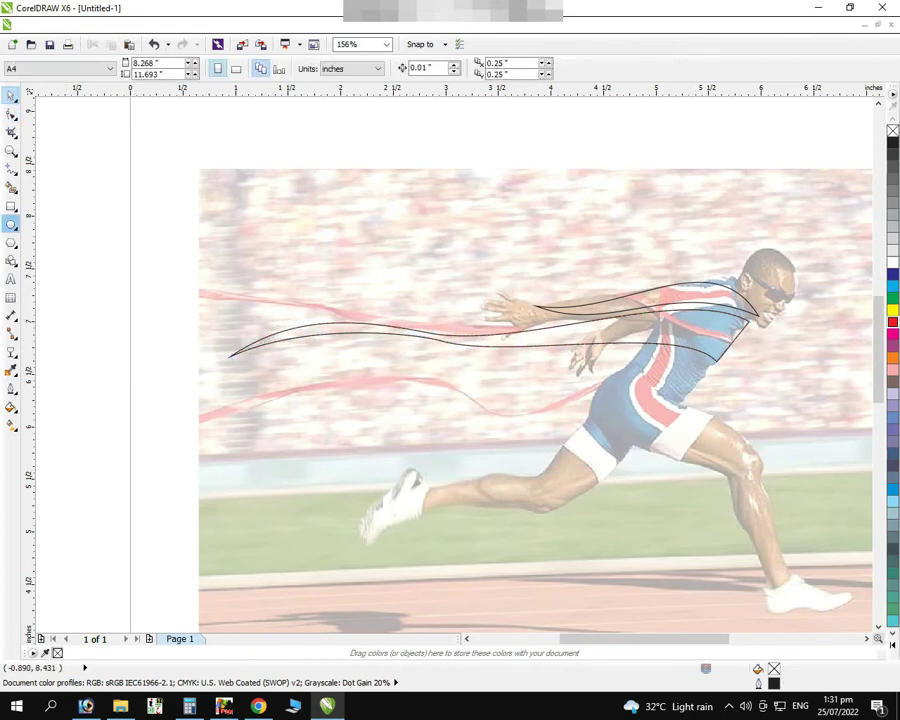
Draw a tilted ellipse over the runner's torso
click(11, 224)
mouse_move(631, 341)
mouse_down()
mouse_move(712, 386)
mouse_move(690, 405)
mouse_up()
click(671, 363)
click(662, 370)
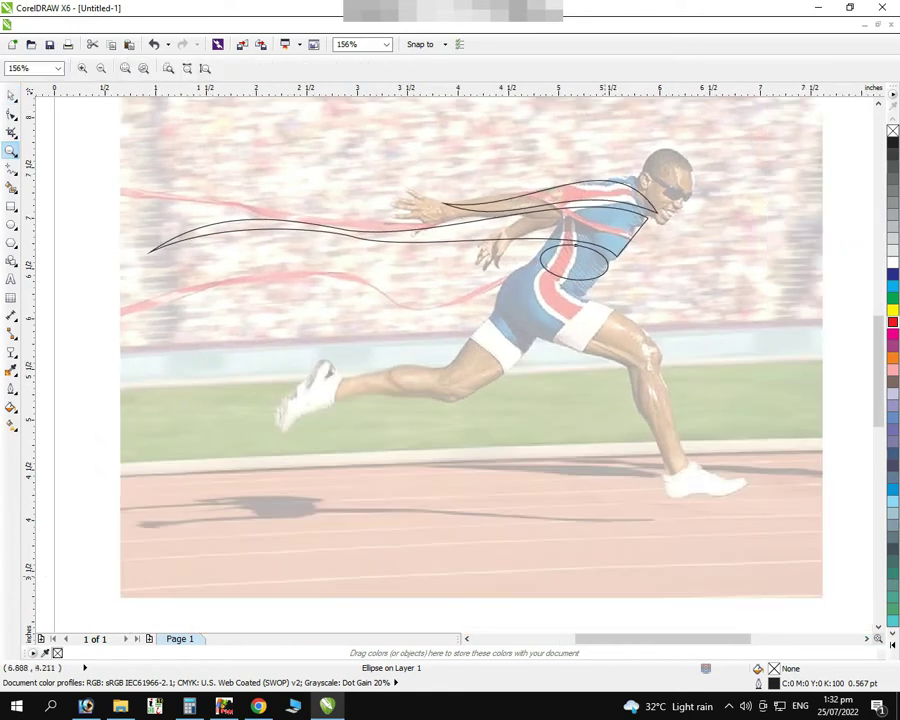
scroll(672, 367, down, 1)
Draw a closed freehand triangle from below the torso to the knee and hip
click(11, 168)
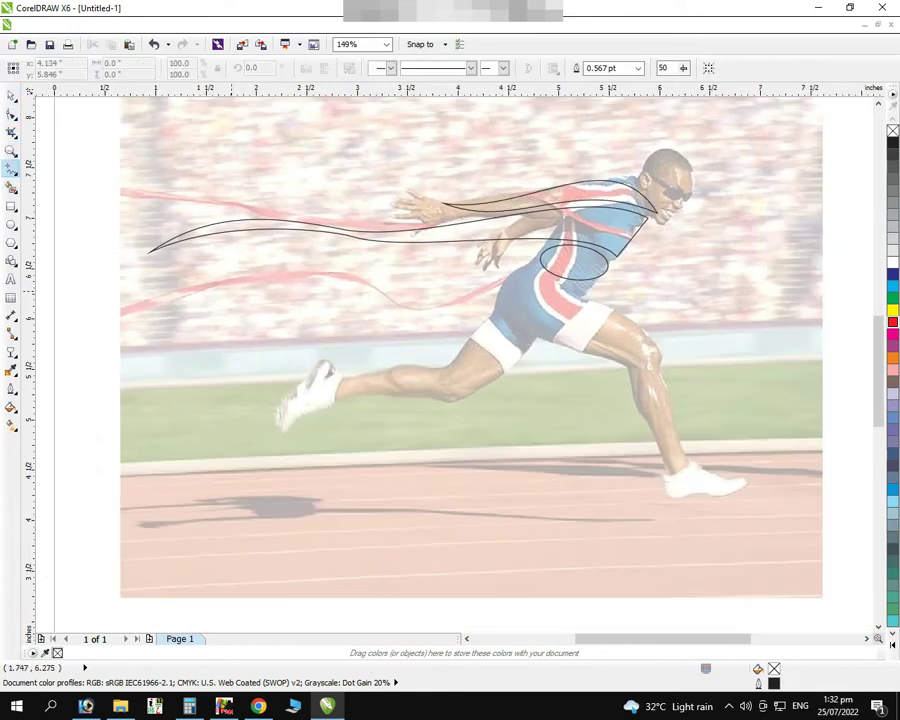
click(531, 265)
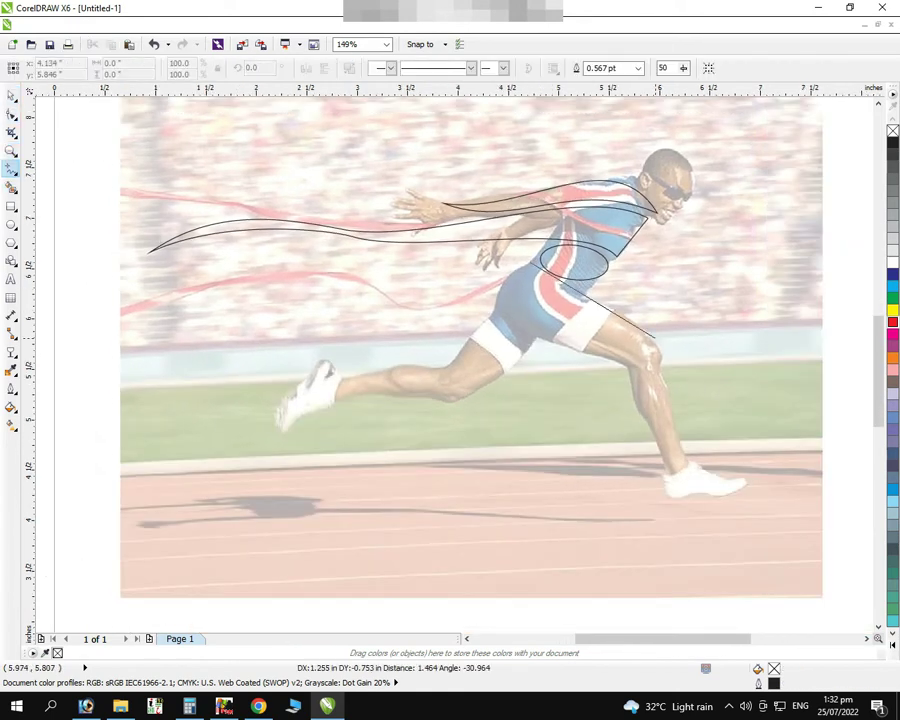
click(656, 367)
click(522, 330)
click(531, 264)
Convert the triangle's sides to curves and bend them along the thigh
click(11, 114)
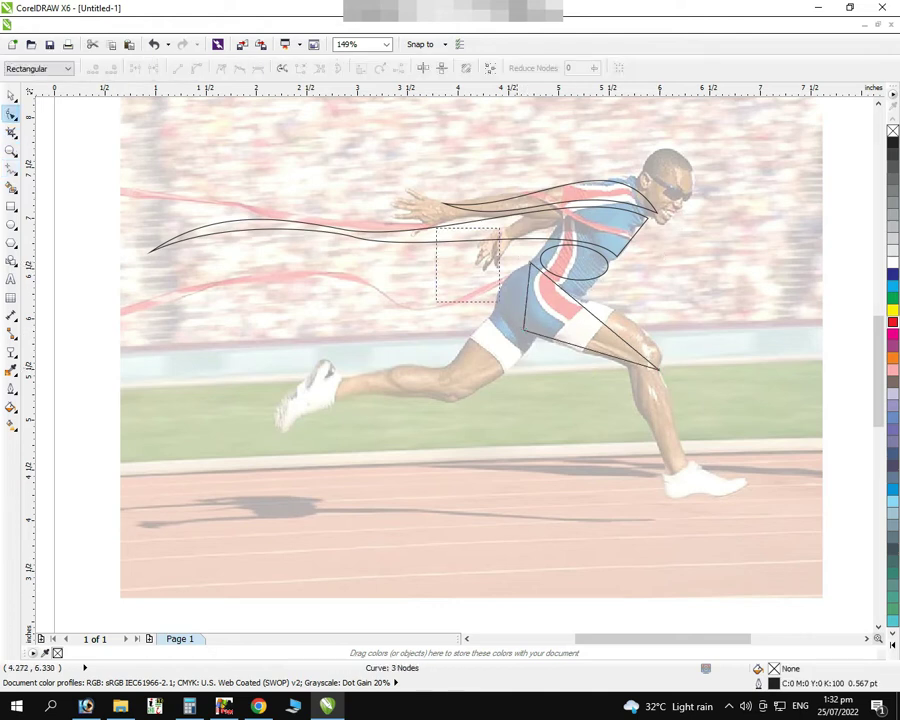
click(196, 67)
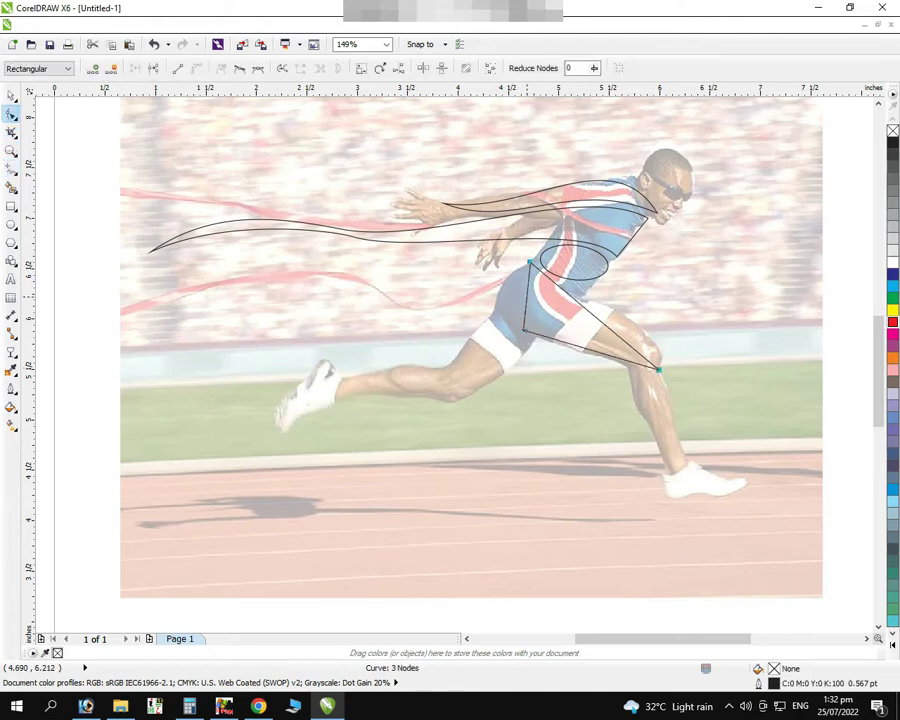
drag(526, 300, 495, 292)
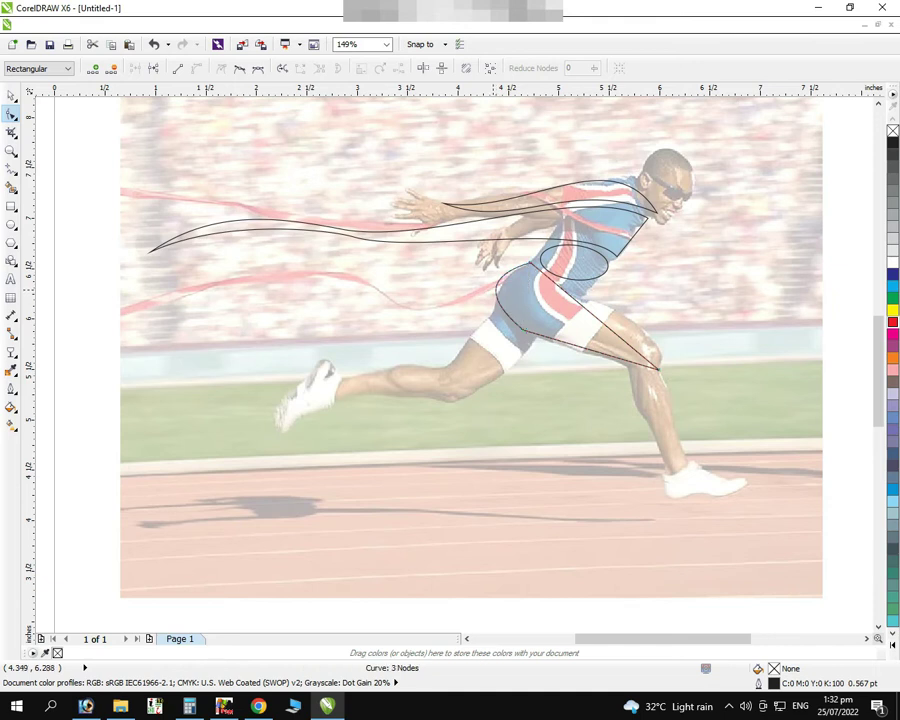
drag(535, 265, 576, 368)
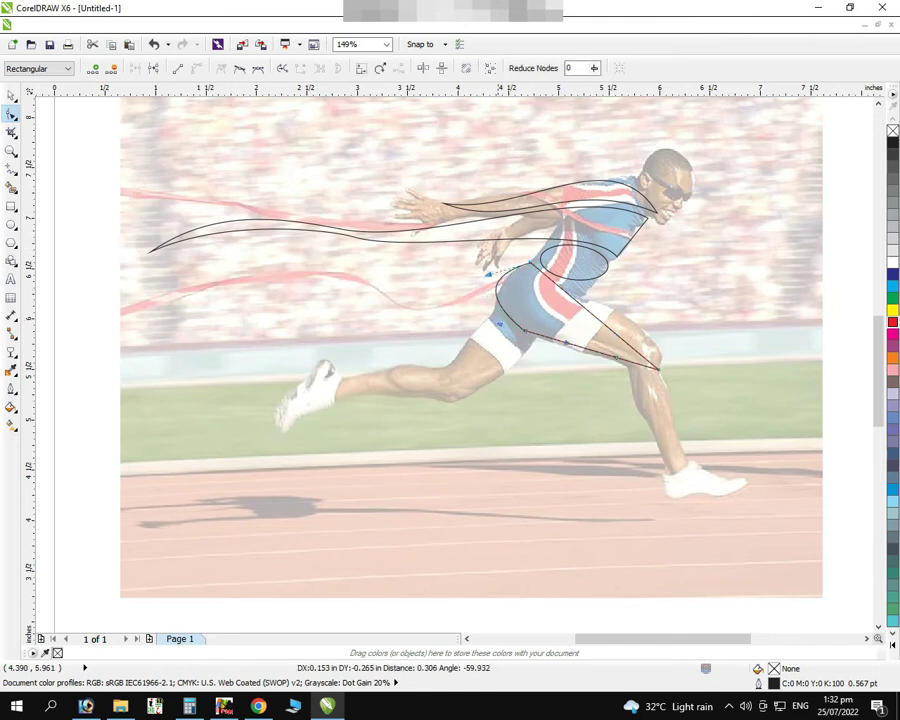
drag(636, 352, 562, 316)
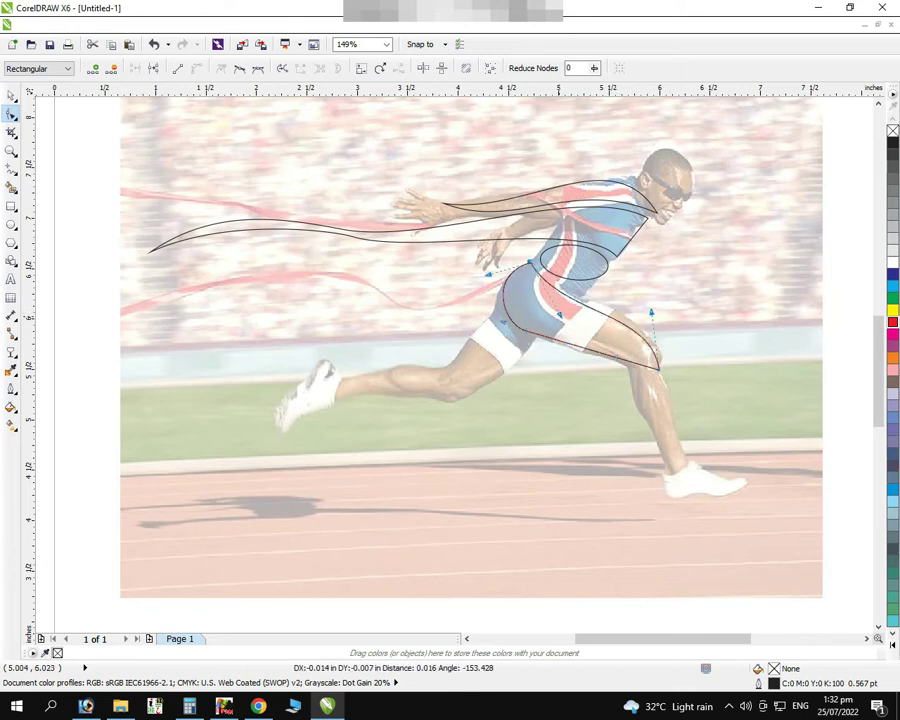
drag(531, 262, 497, 283)
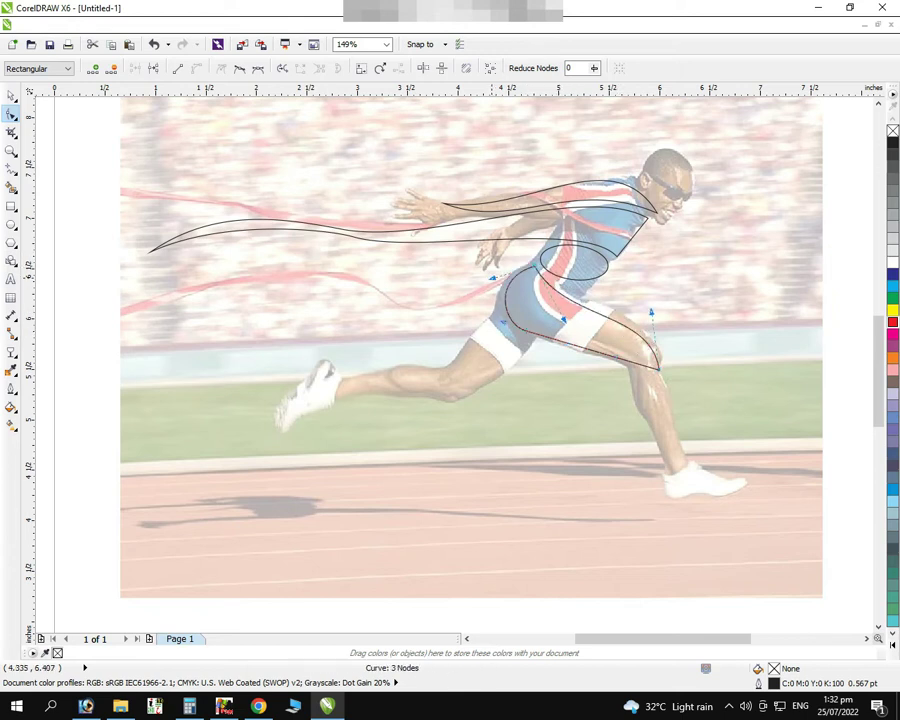
drag(650, 312, 559, 352)
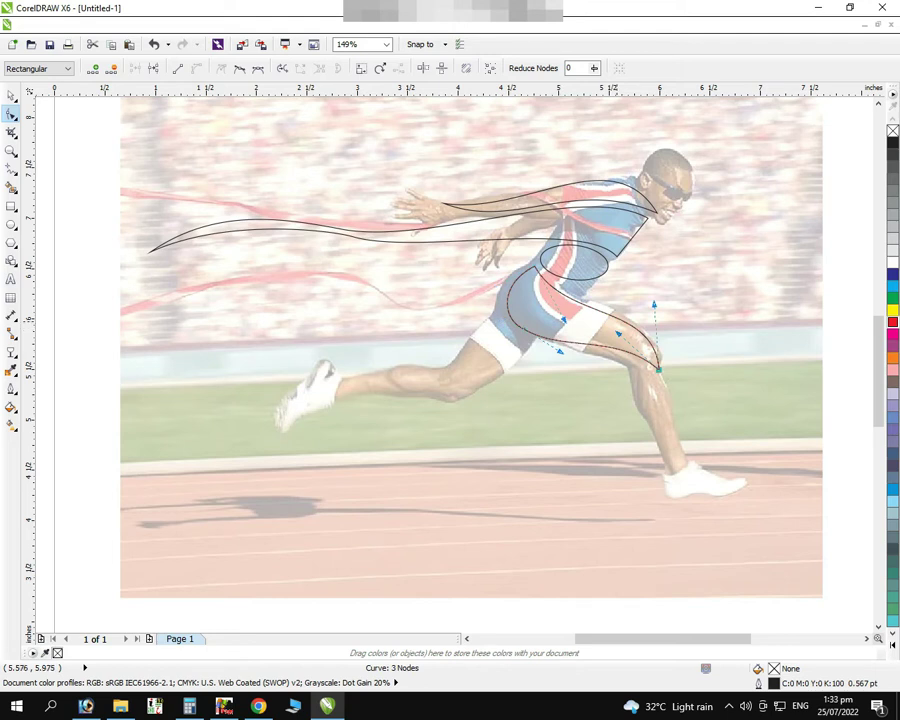
Draw a freehand line from the front knee down to the foot and back
key(space)
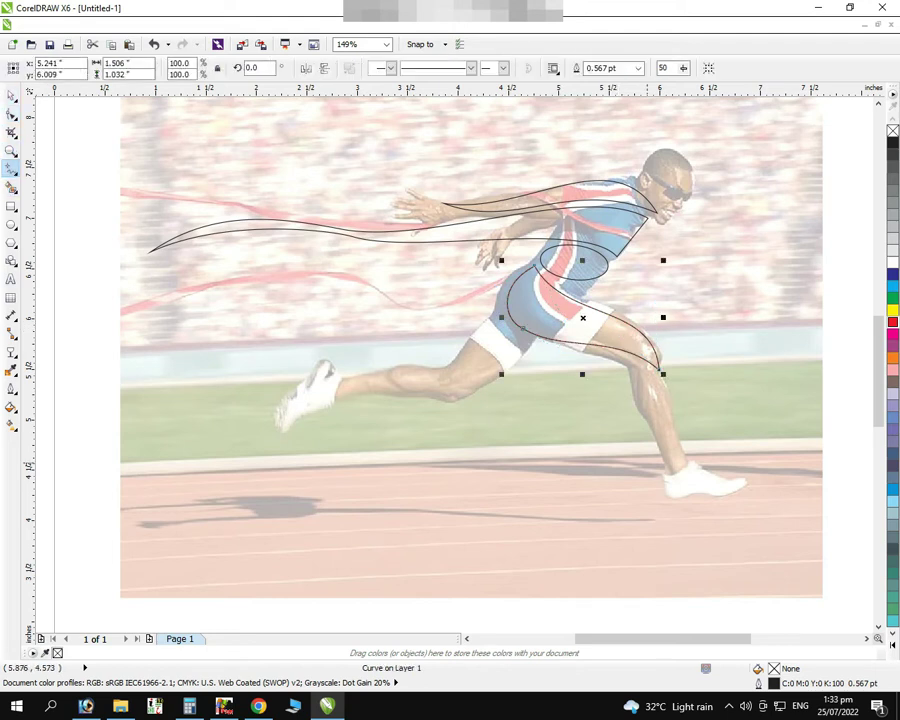
click(629, 358)
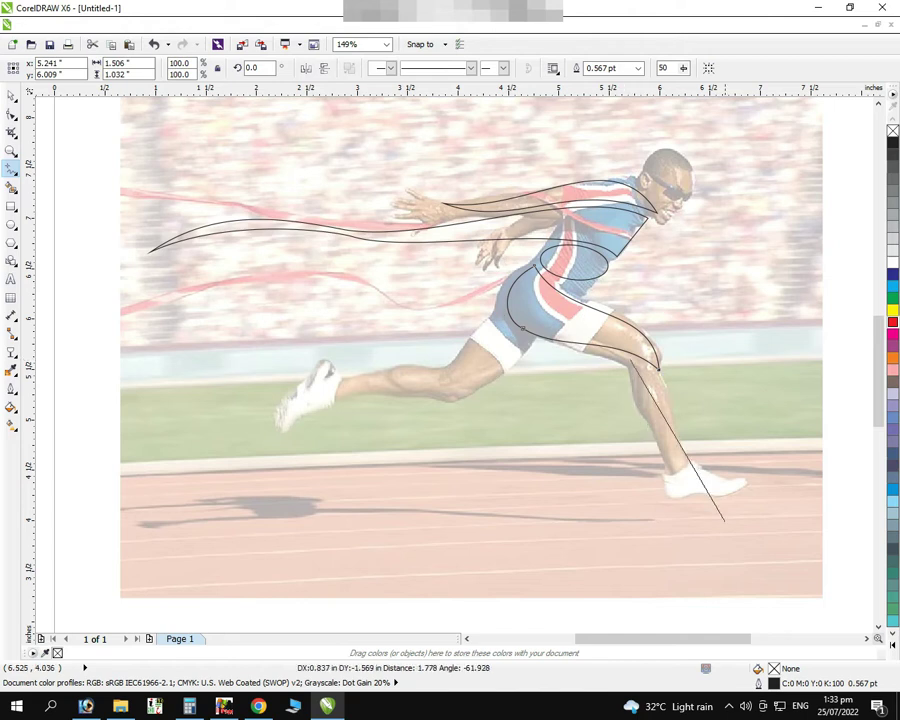
scroll(600, 420, up, 3)
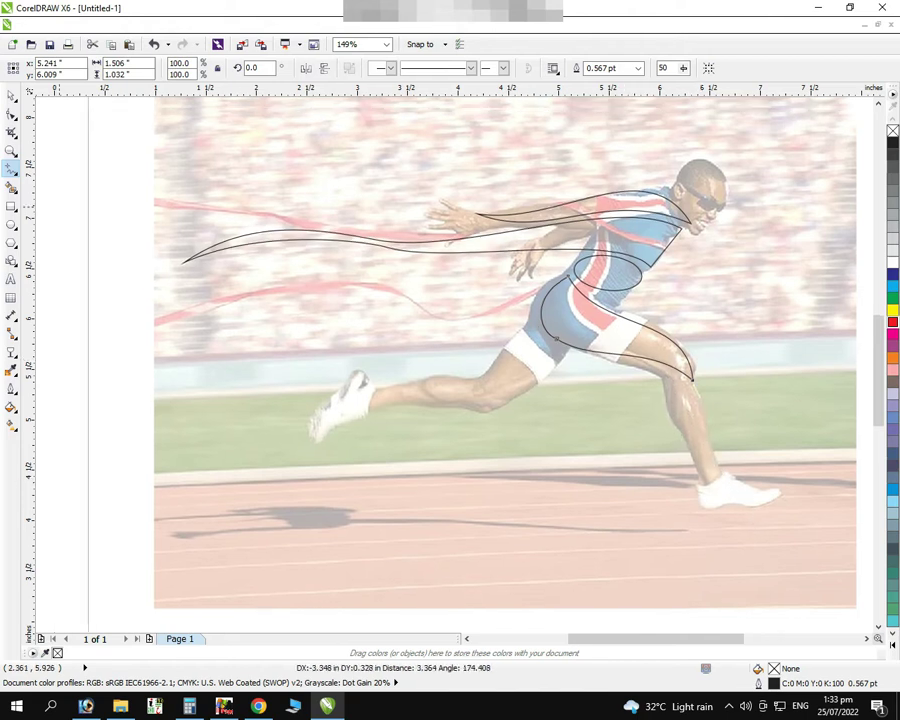
key(space)
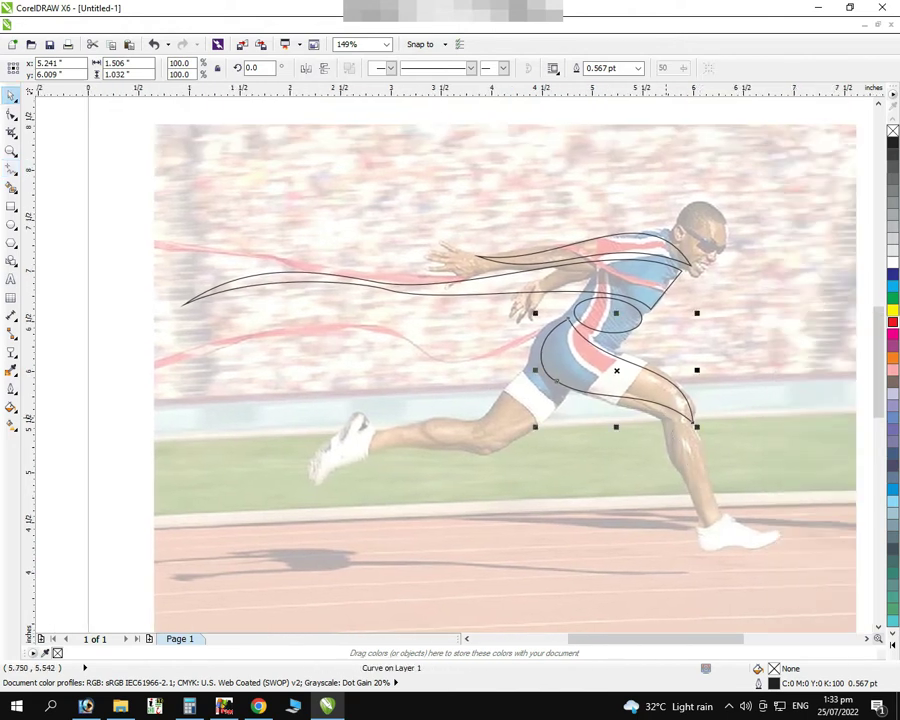
click(11, 168)
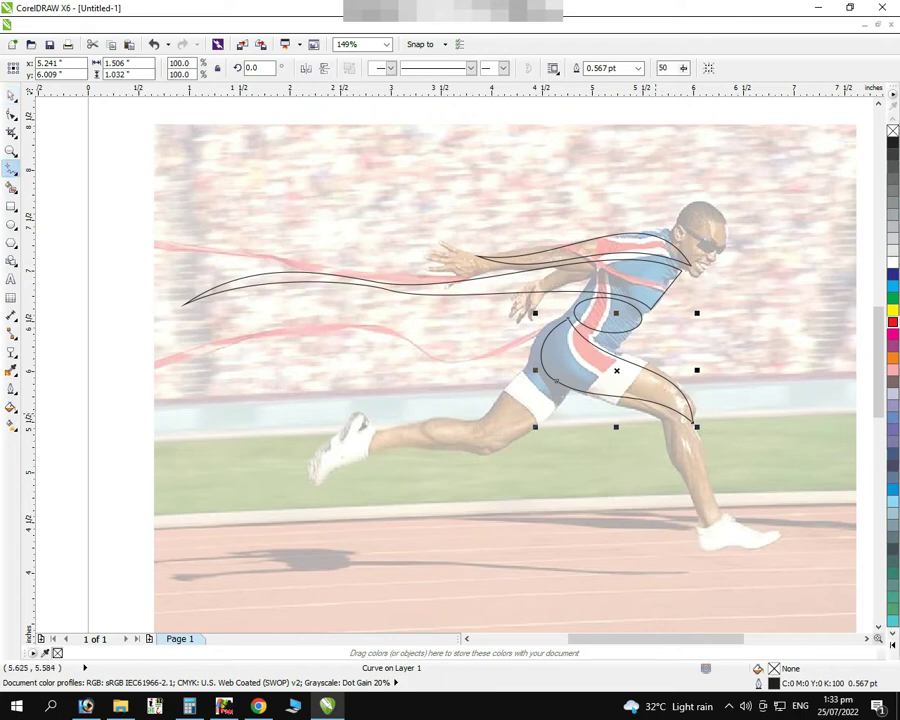
click(645, 404)
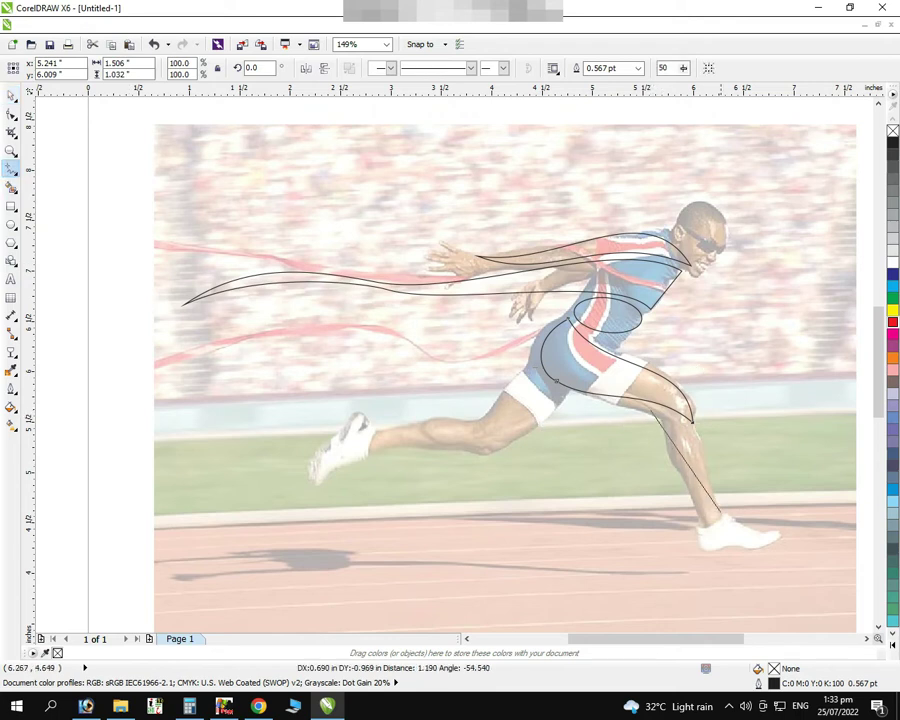
click(744, 537)
click(688, 425)
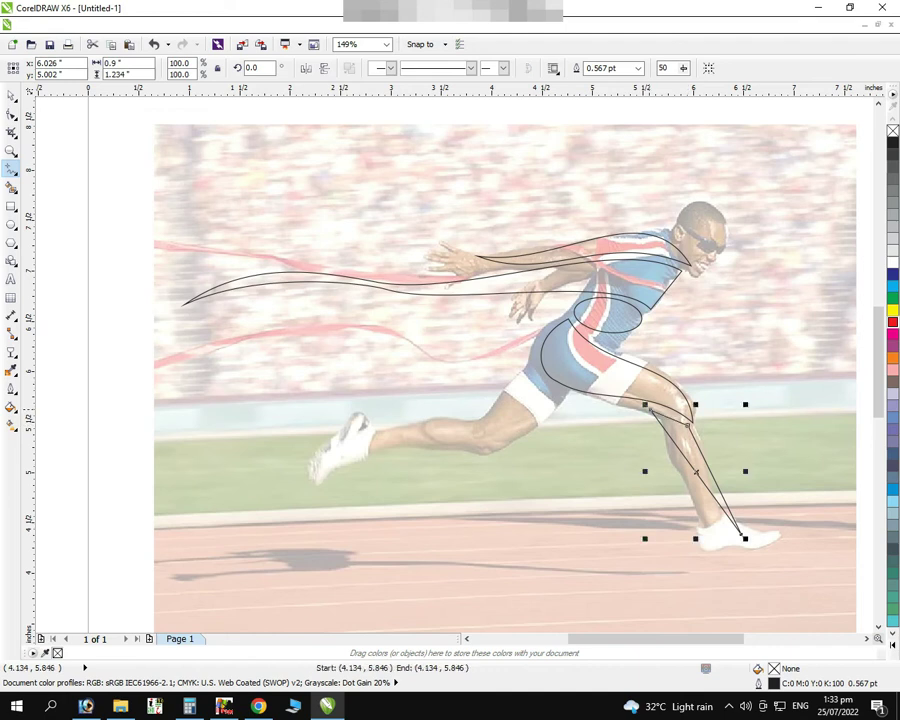
Bend the knee-to-foot segment to follow the front shin
key(F10)
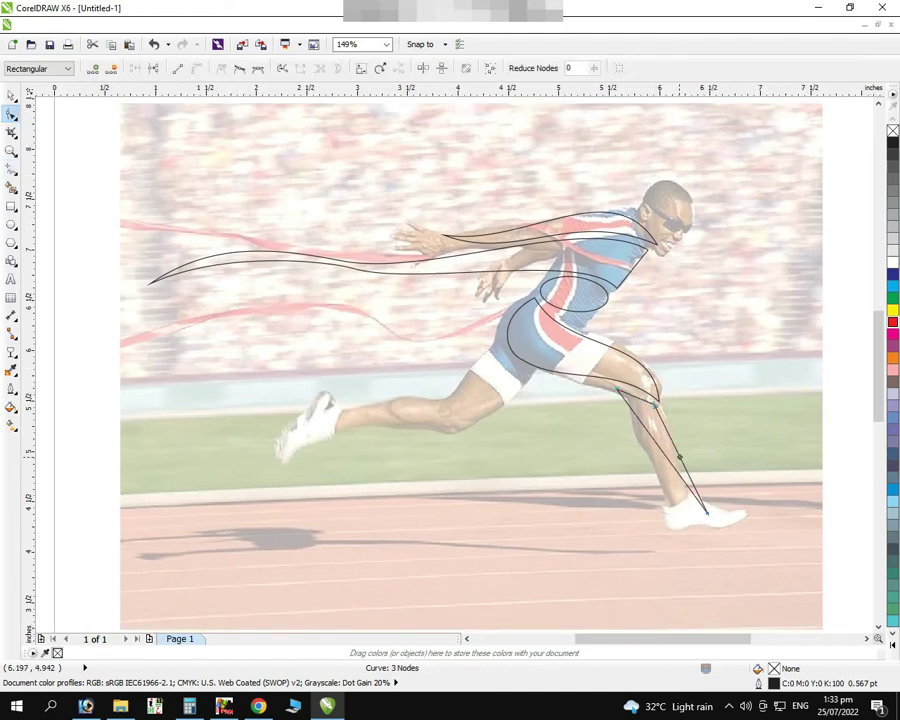
drag(670, 463, 661, 476)
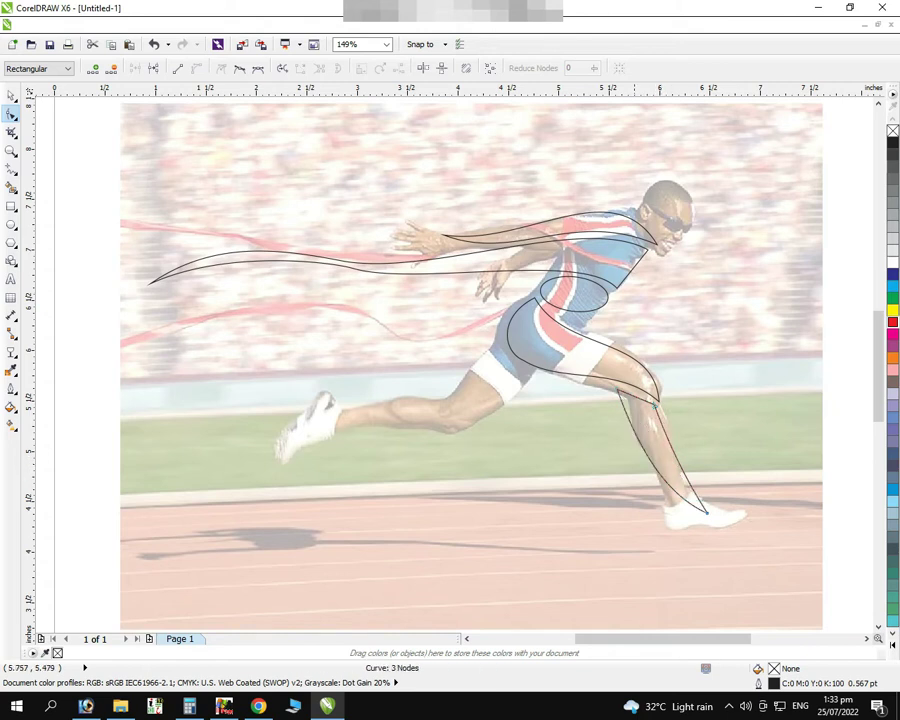
scroll(628, 384, up, 2)
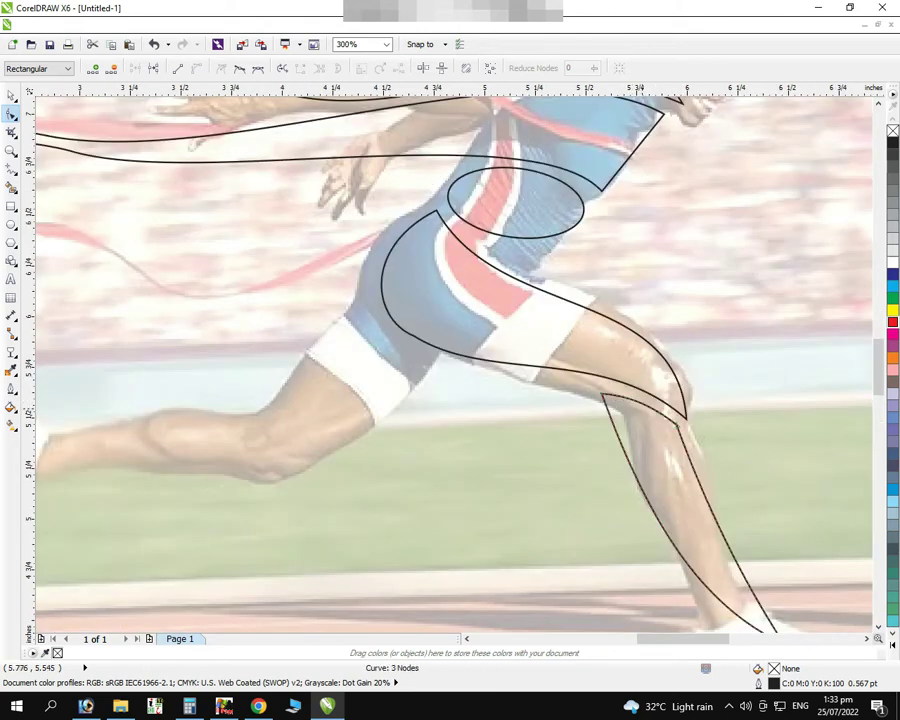
scroll(450, 360, down, 5)
scroll(450, 360, up, 3)
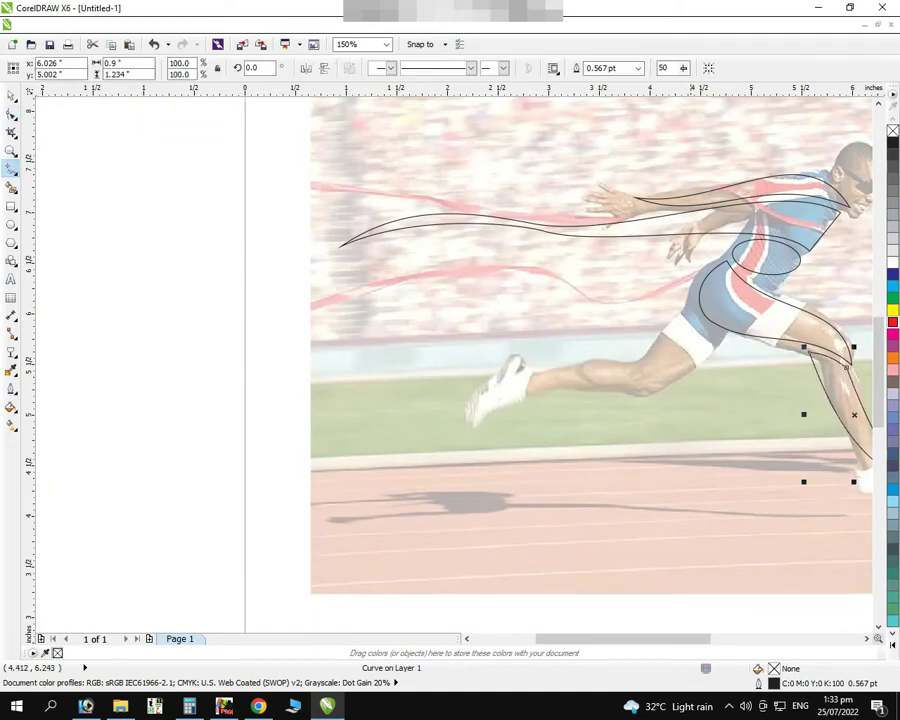
Trace a four-node rear thigh outline and curve its lower edge downward
click(691, 288)
drag(725, 345, 690, 360)
click(618, 399)
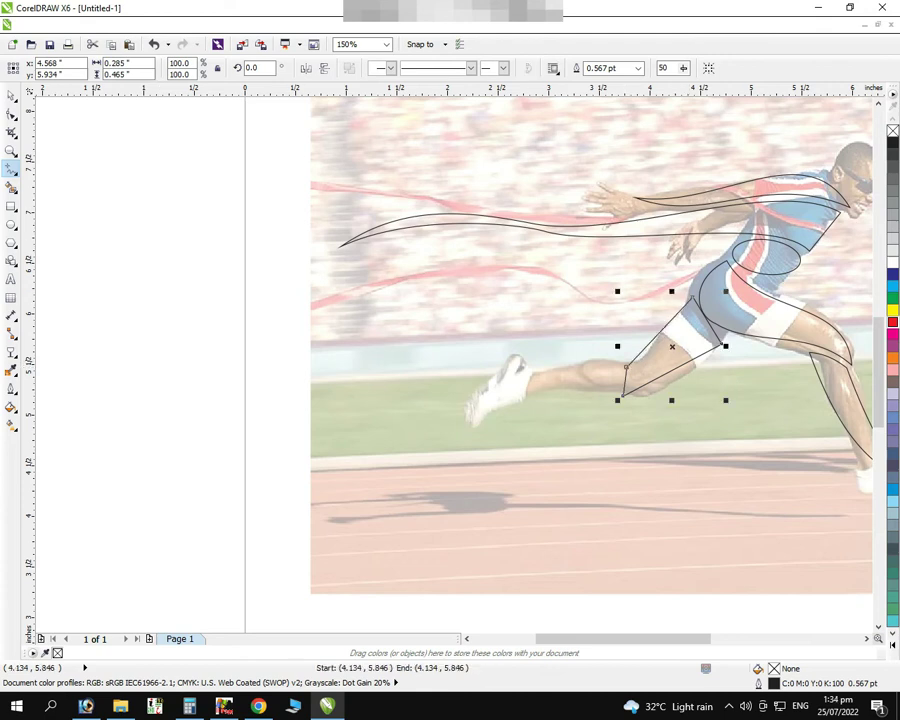
click(11, 113)
click(668, 331)
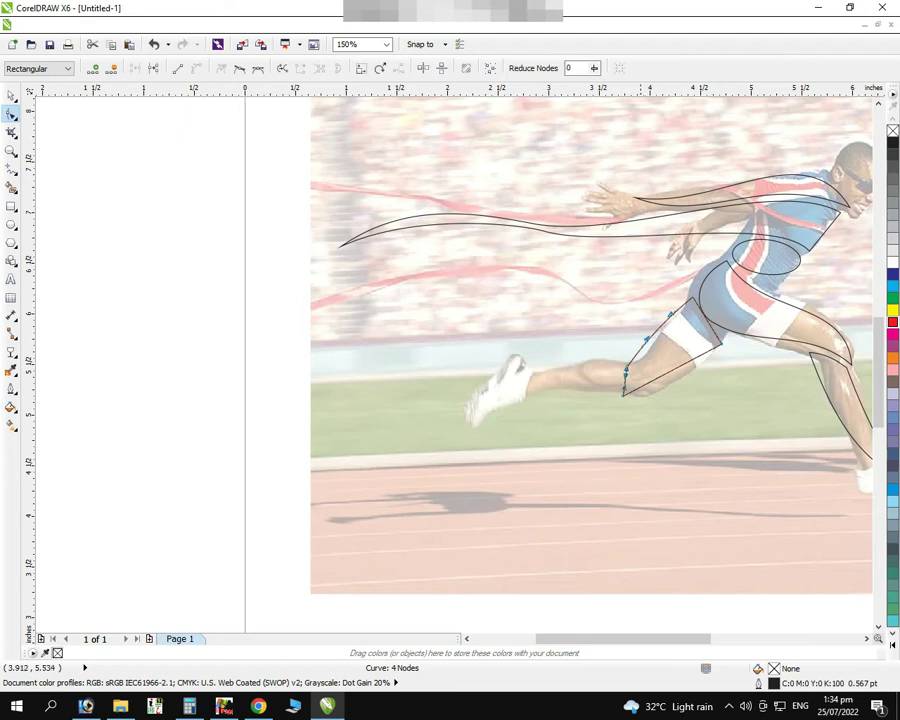
drag(692, 300, 715, 339)
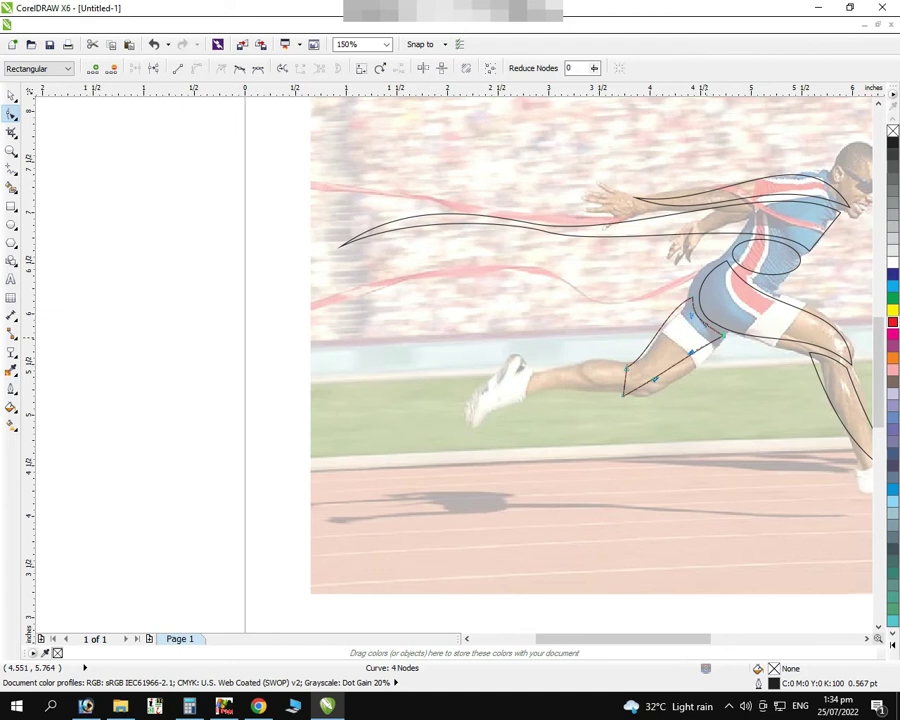
drag(654, 379, 655, 405)
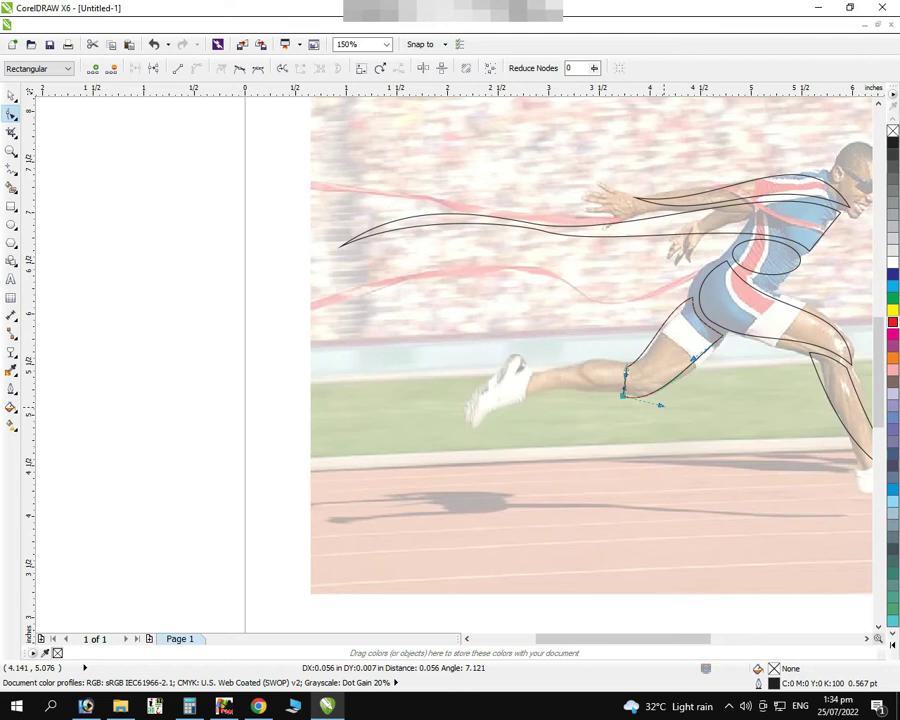
scroll(655, 405, up, 2)
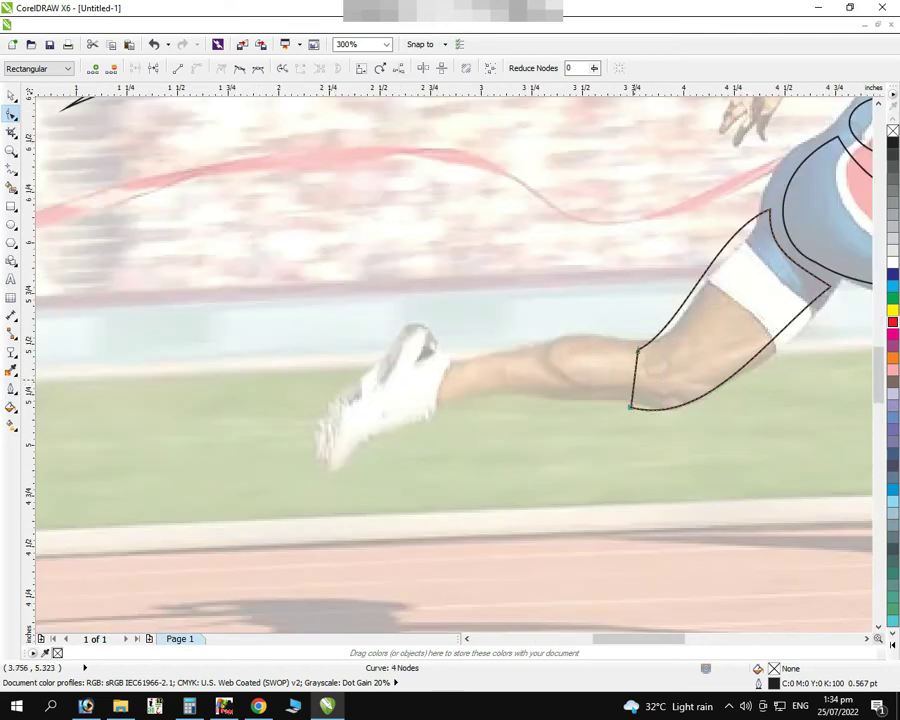
Draw a line from the rear knee to the shoe and arch it along the calf
scroll(646, 377, down, 2)
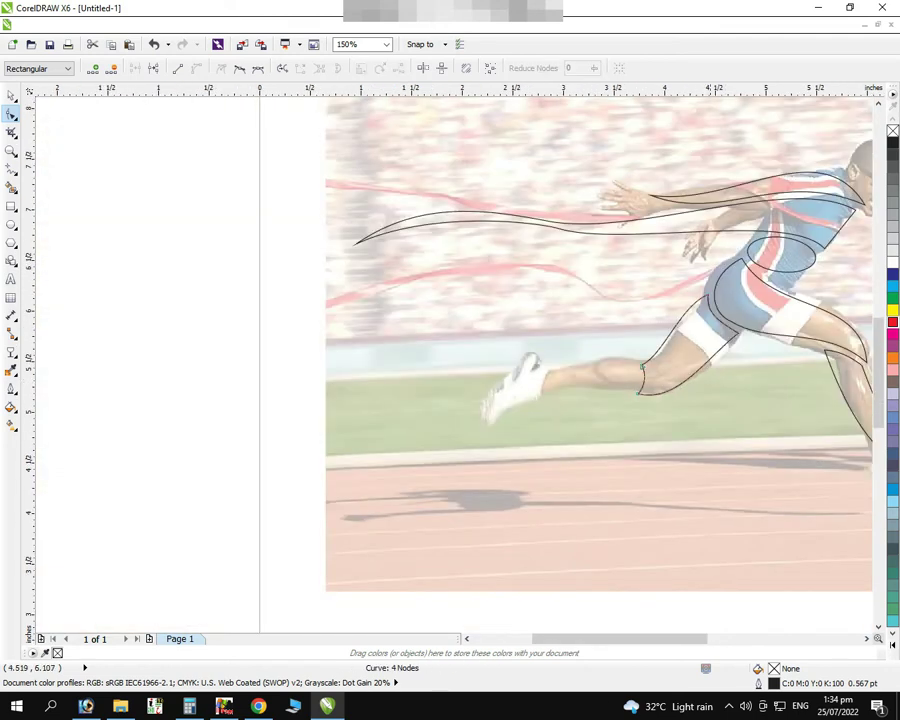
click(12, 169)
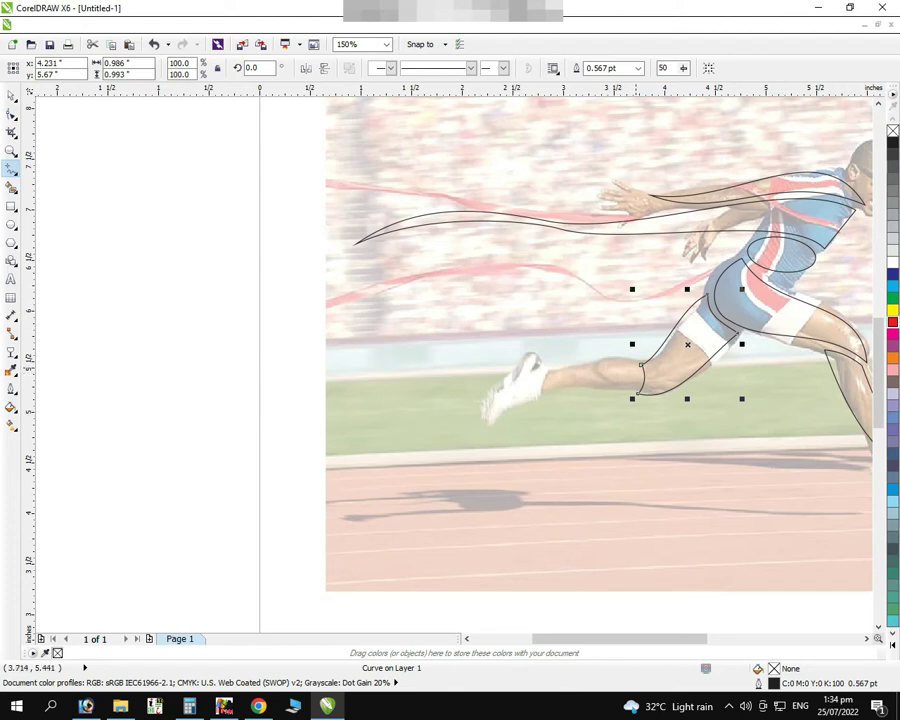
click(490, 413)
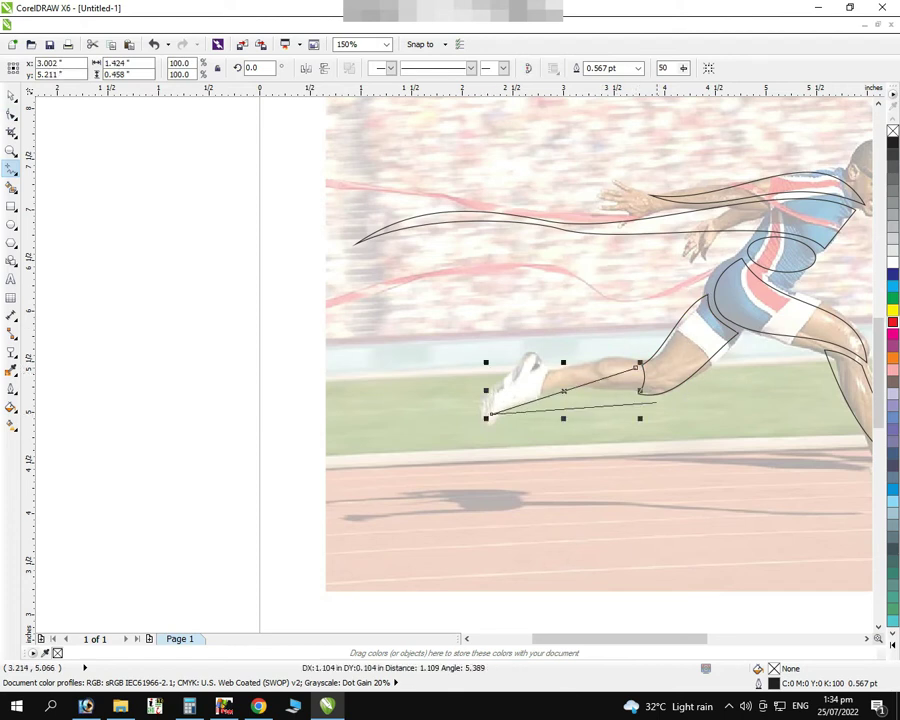
click(12, 113)
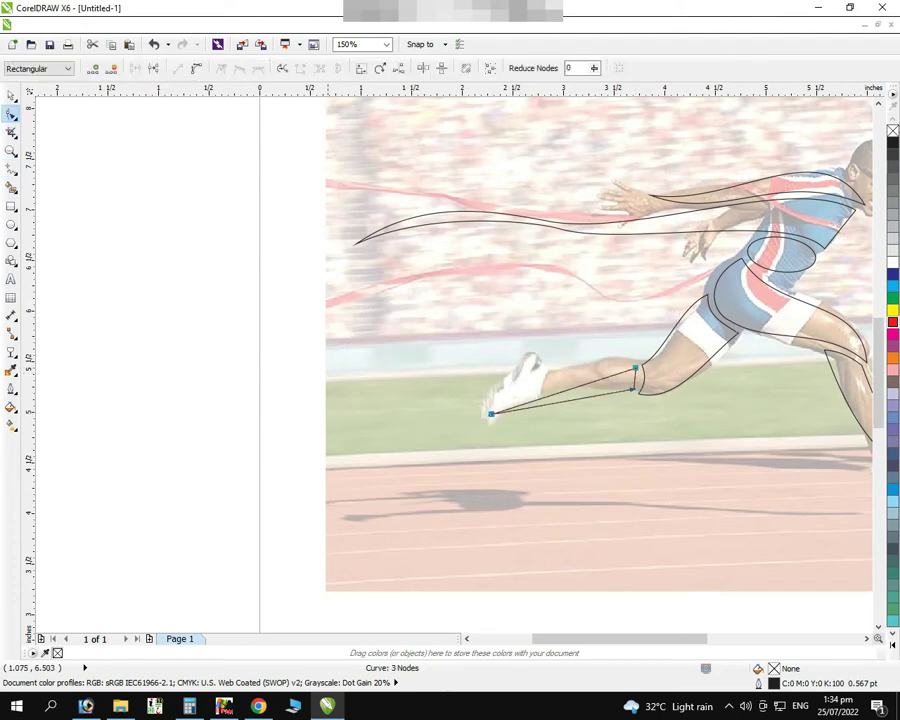
mouse_move(587, 383)
mouse_down()
mouse_move(585, 366)
mouse_move(595, 382)
mouse_up()
key(Home)
drag(537, 405, 537, 419)
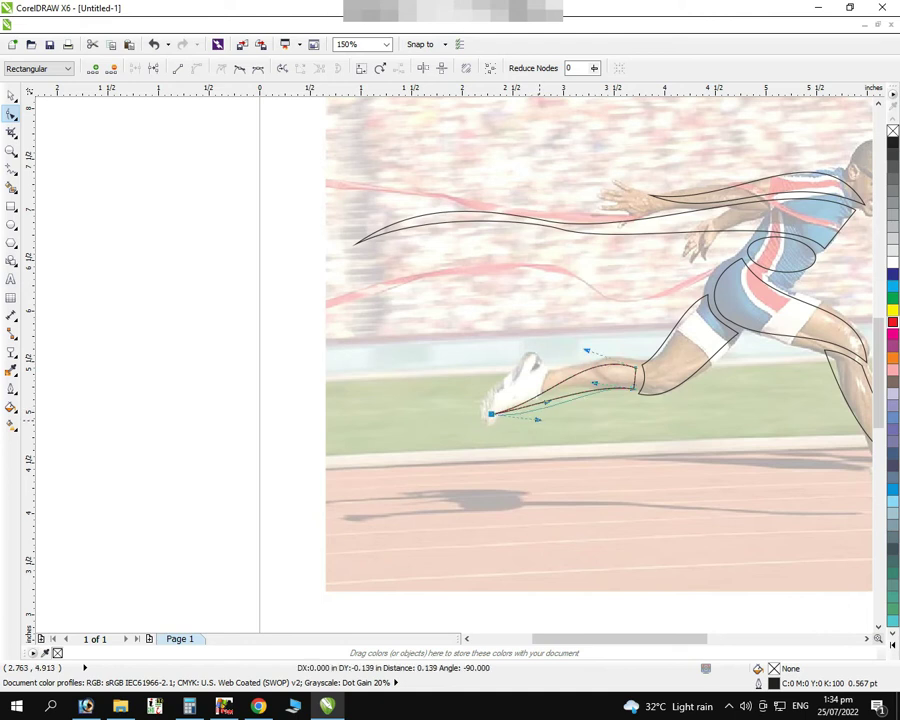
Refine the calf curve's knee and toe nodes so it tapers to the toe
scroll(597, 413, up, 1)
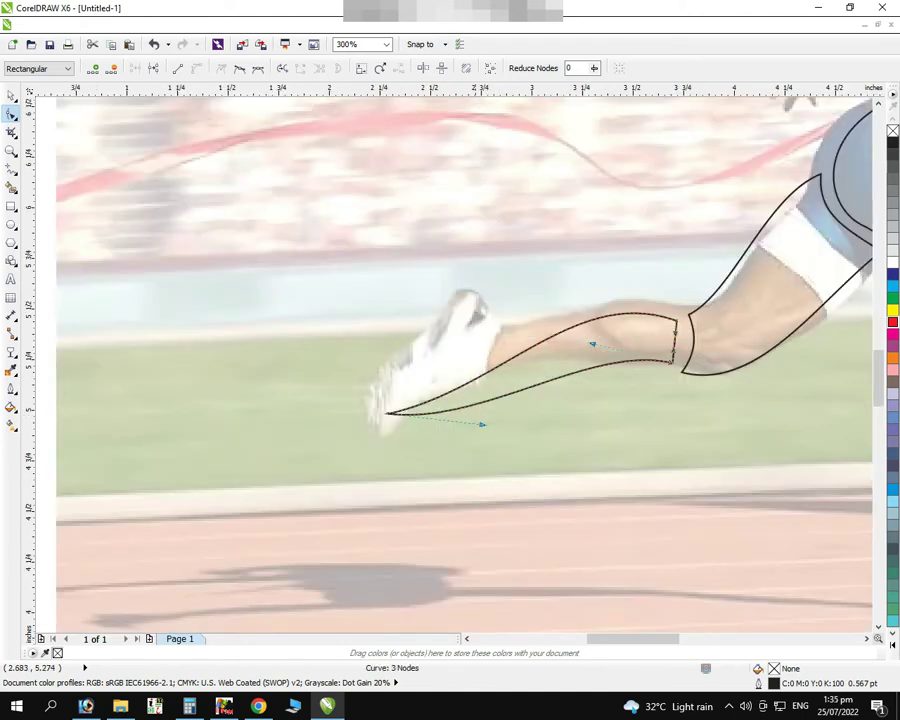
drag(385, 412, 388, 387)
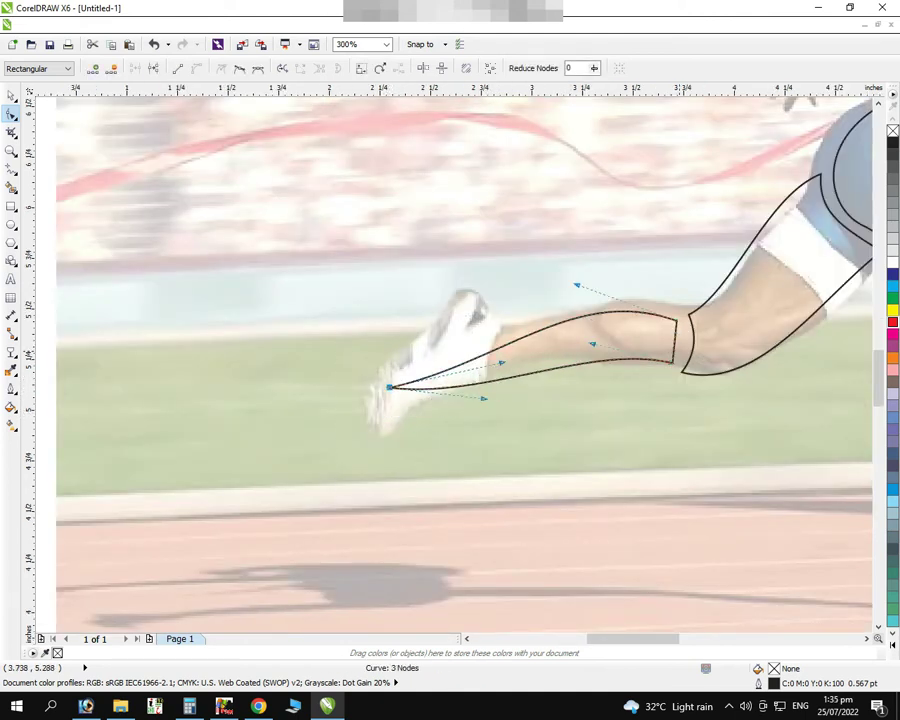
click(676, 340)
drag(676, 340, 681, 342)
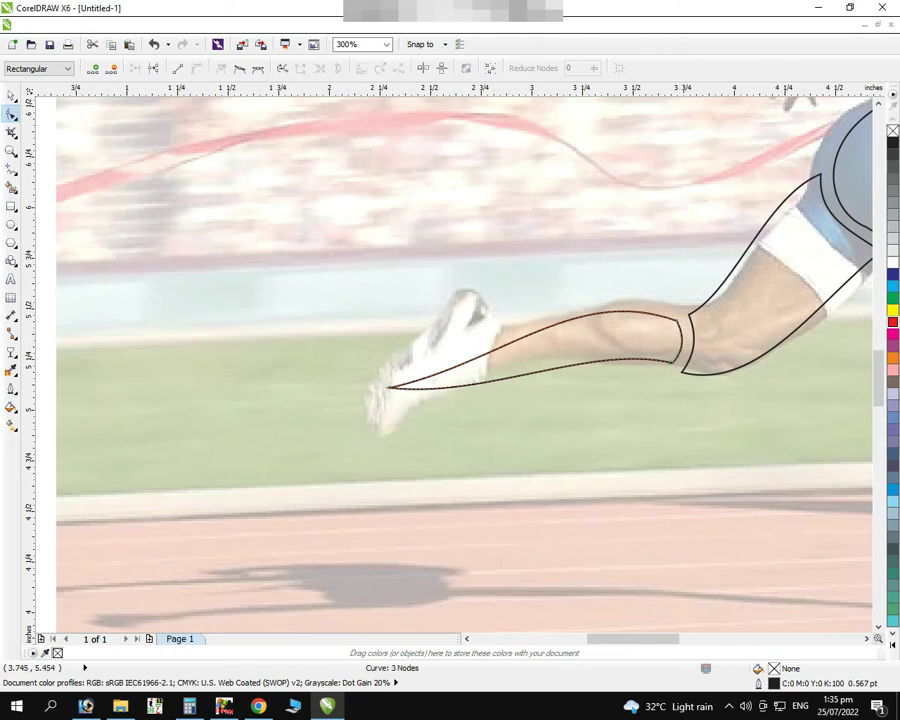
drag(483, 334, 483, 398)
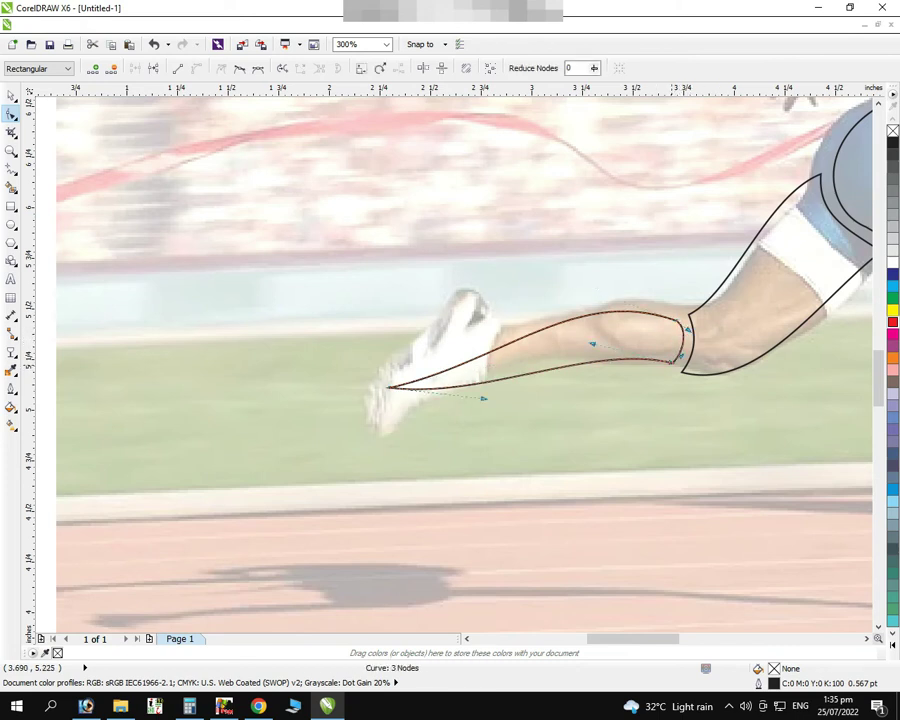
click(679, 316)
click(501, 363)
drag(592, 348, 575, 340)
scroll(583, 373, down, 1)
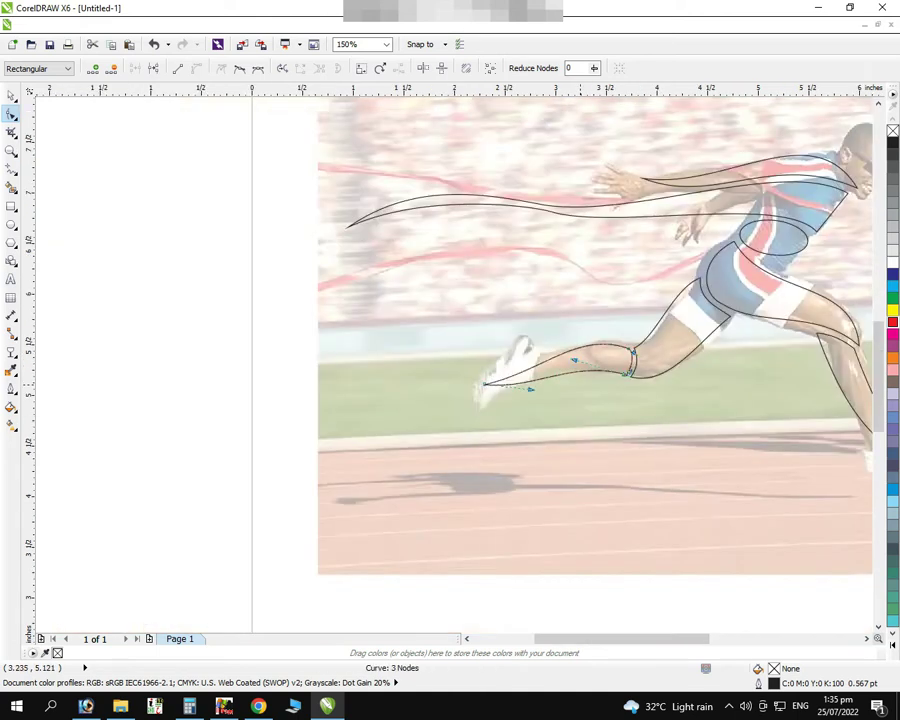
scroll(590, 380, down, 1)
Draw a small ellipse around the runner's head and zoom in on the photo
key(Escape)
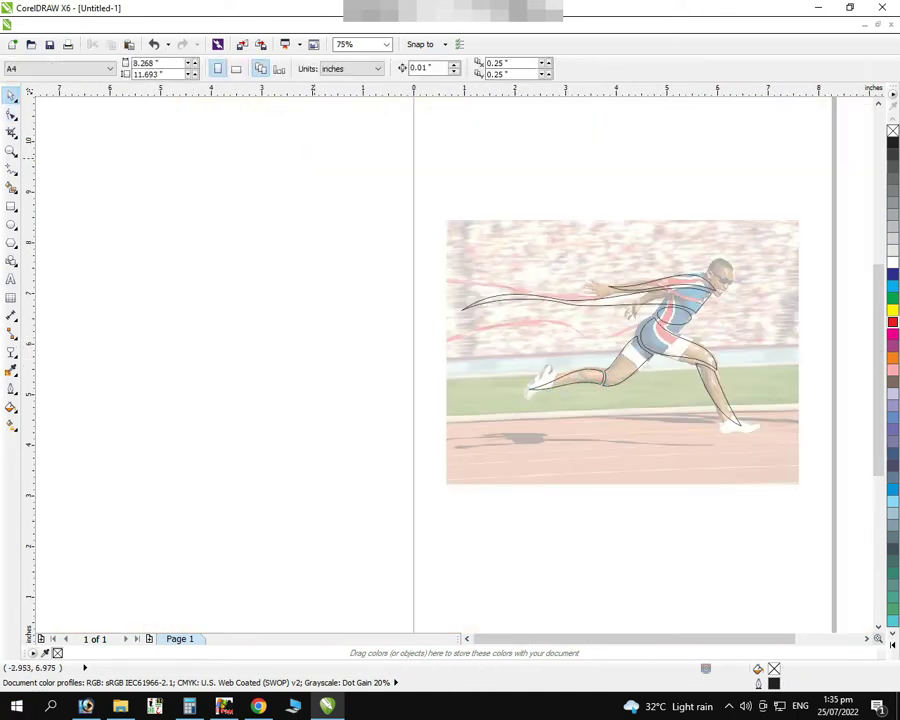
key(F7)
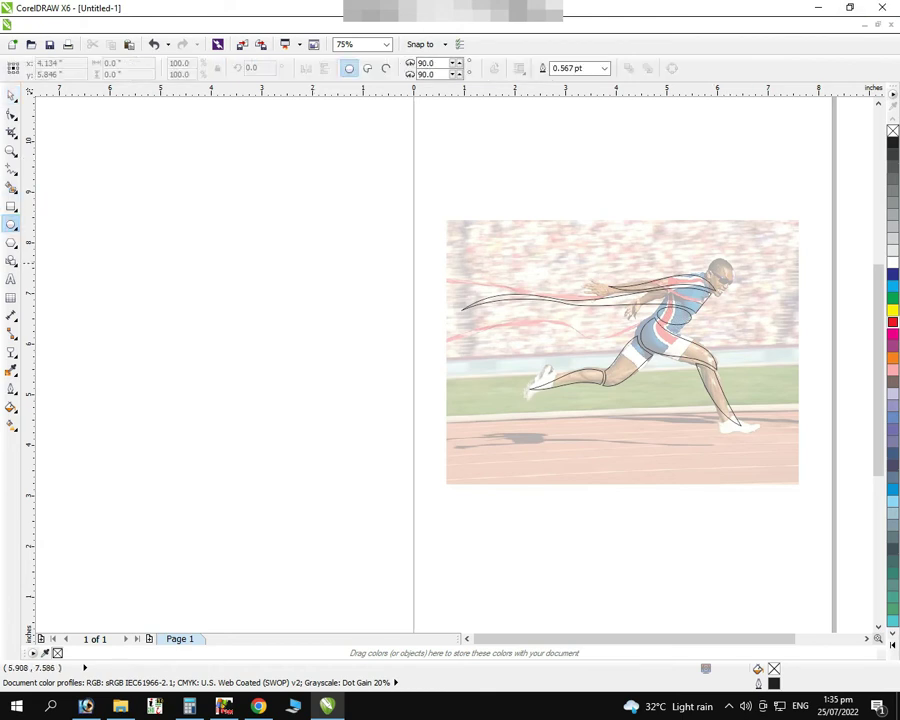
drag(709, 260, 731, 286)
click(11, 94)
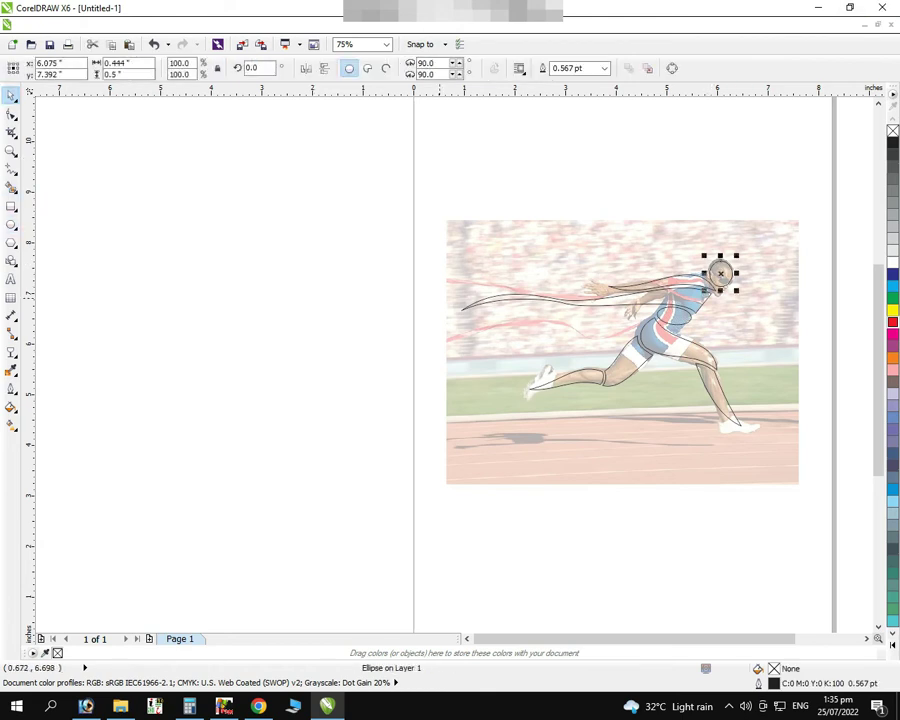
click(11, 150)
drag(427, 206, 822, 499)
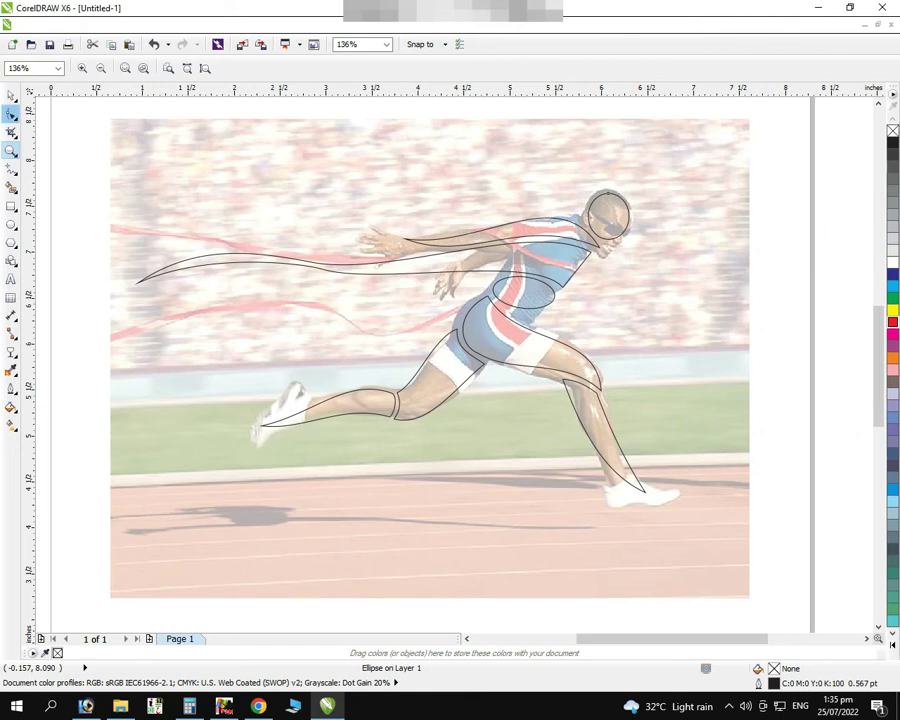
Rotate and stretch the chest ellipse taller to fit the torso
click(11, 94)
double_click(523, 290)
mouse_move(561, 312)
mouse_down()
mouse_move(524, 321)
mouse_move(547, 298)
mouse_up()
click(529, 301)
click(526, 322)
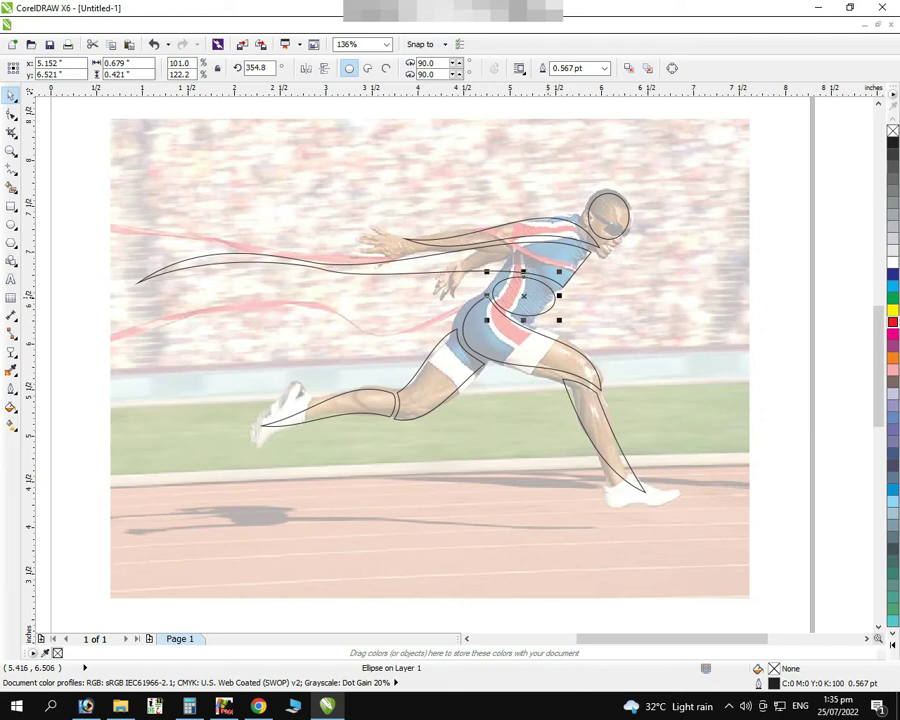
Duplicate the long ribbon, scale the copy to about 75%, and place it at the waist
click(208, 252)
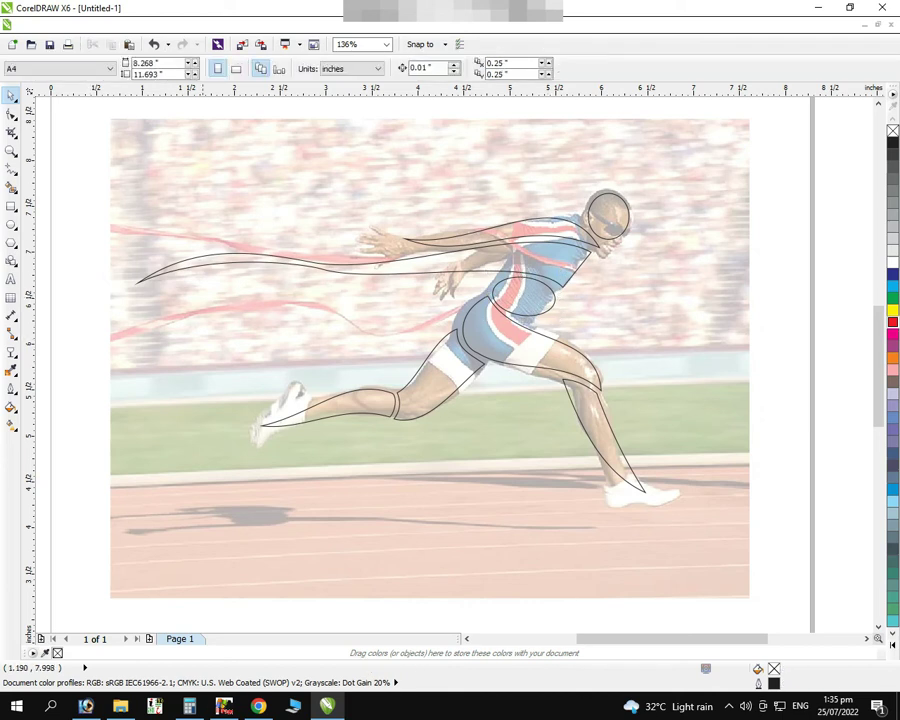
drag(391, 264, 637, 306)
drag(823, 270, 712, 283)
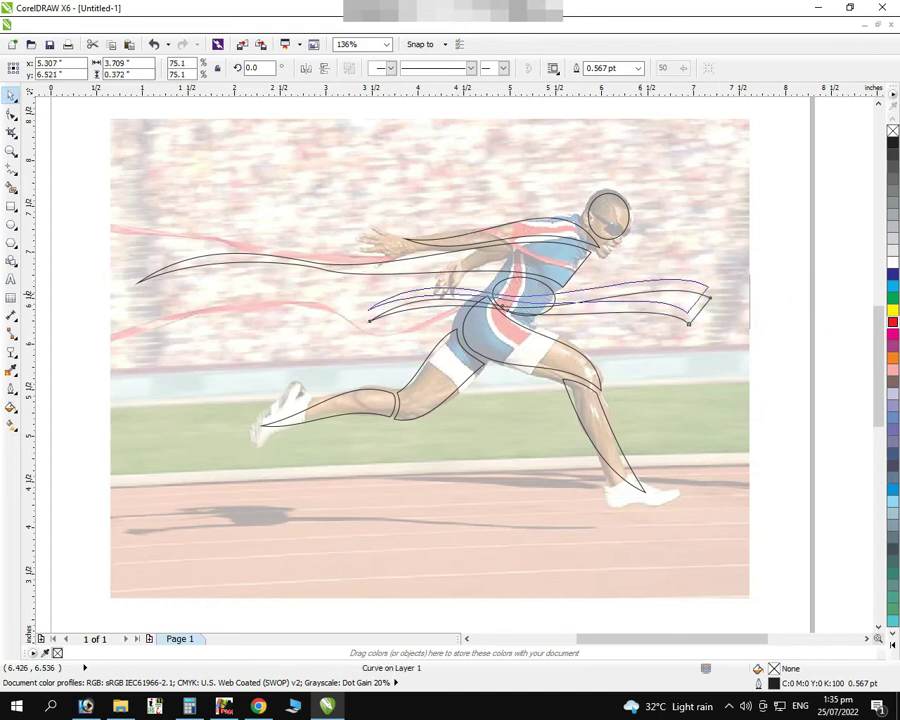
drag(639, 298, 636, 301)
Trim the copy's right part with a rectangle, then delete the rectangle
key(F6)
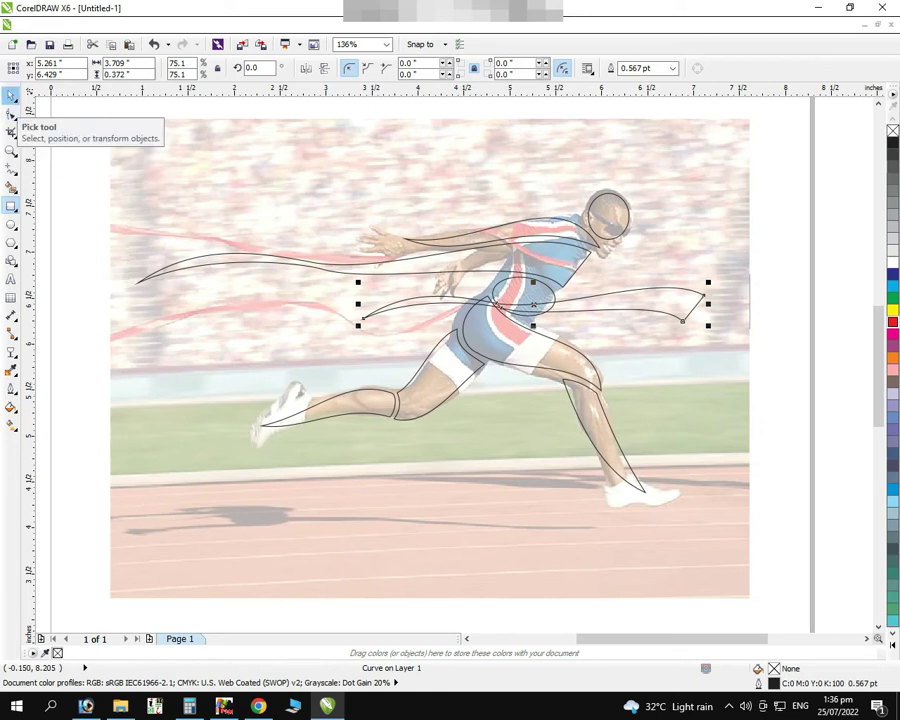
drag(482, 273, 735, 343)
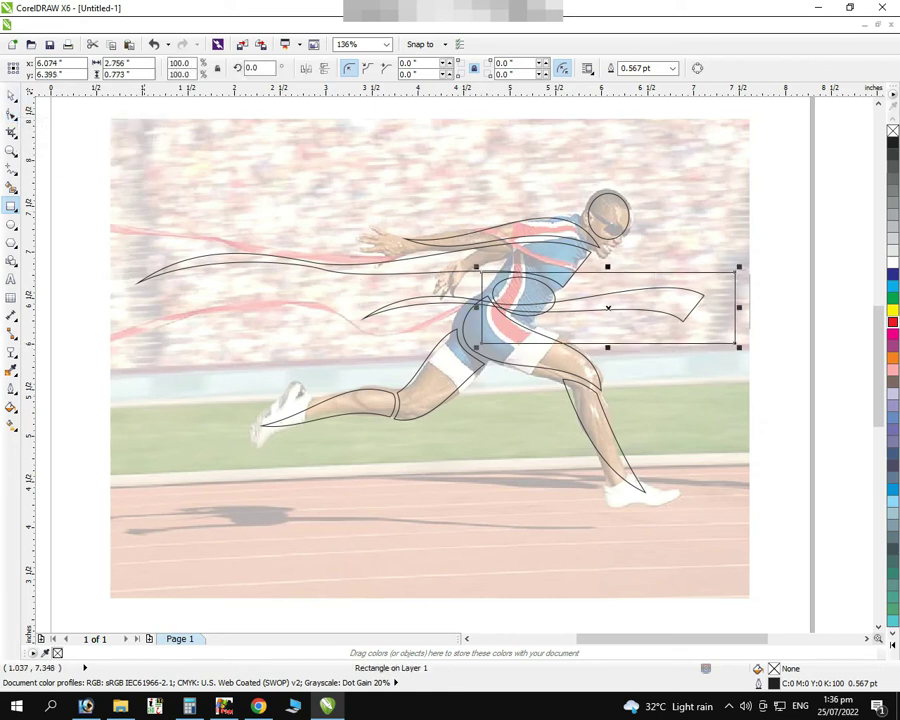
shift+click(682, 320)
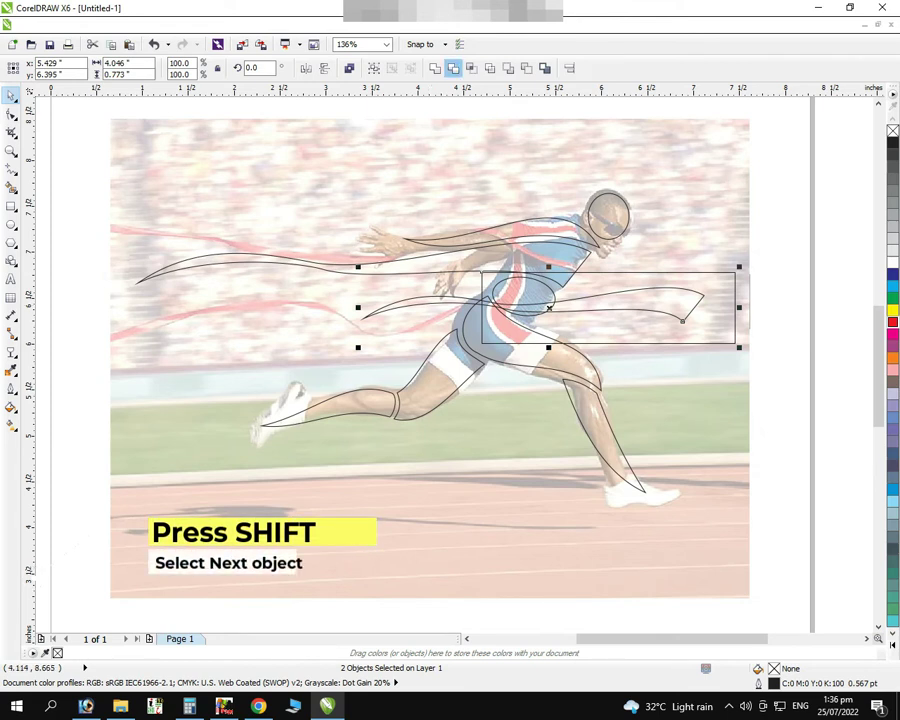
click(453, 67)
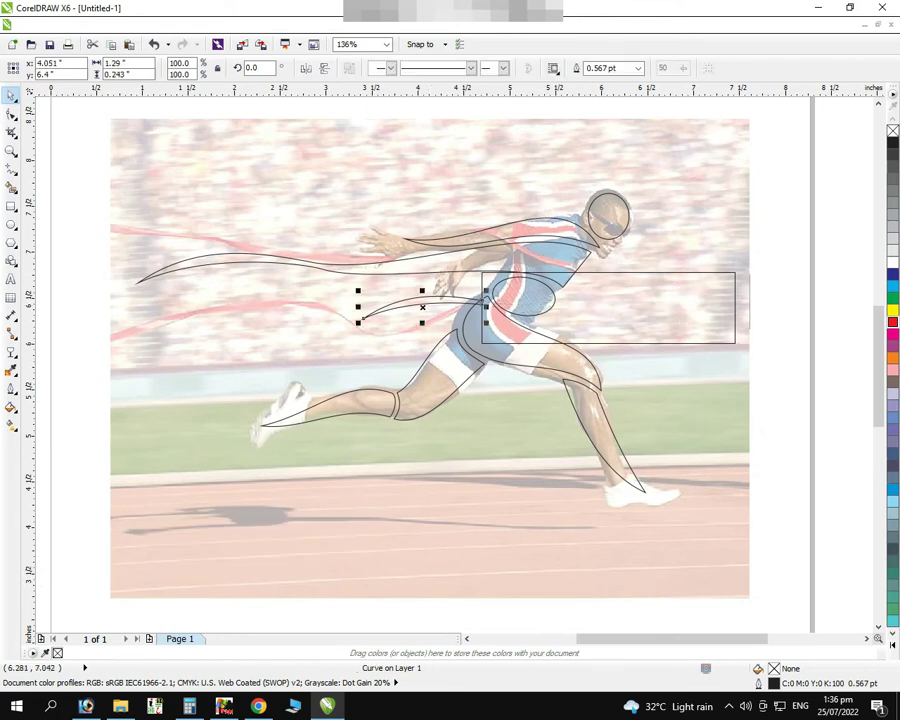
click(738, 270)
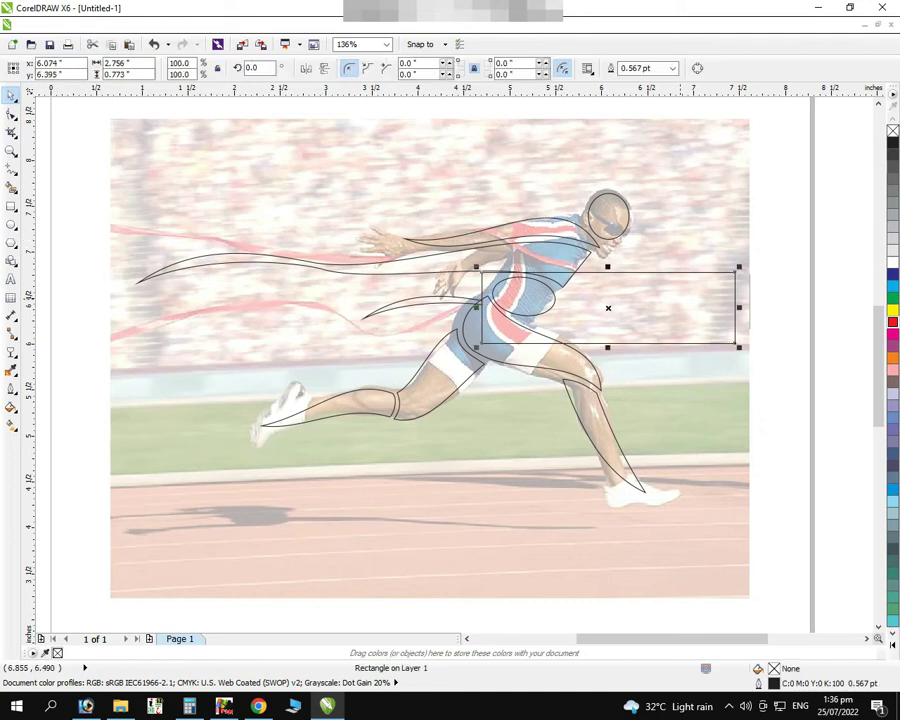
key(Delete)
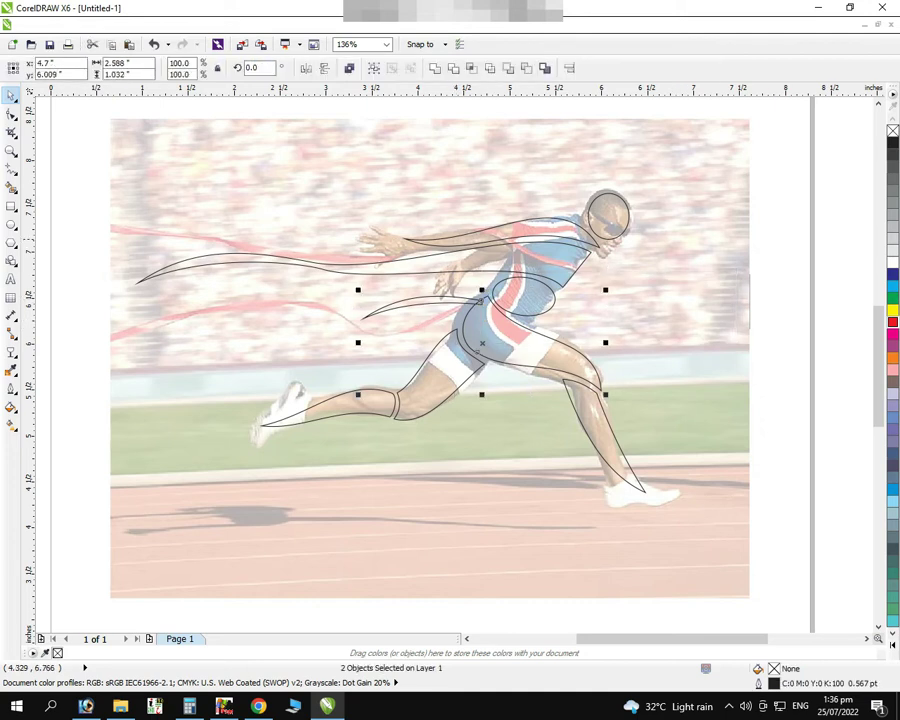
click(489, 300)
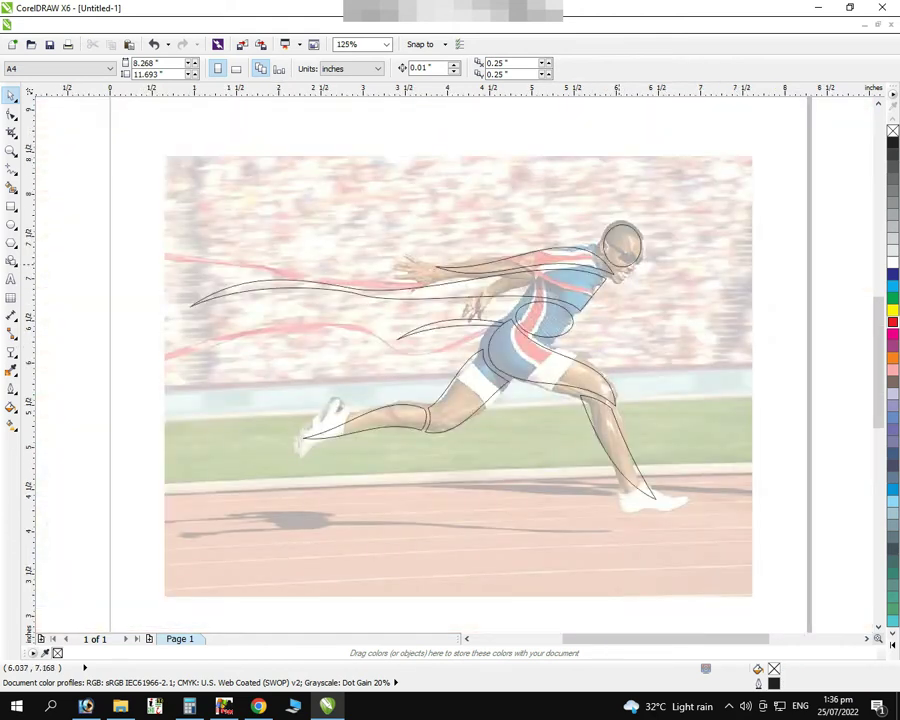
Fill both ribbons red
click(470, 320)
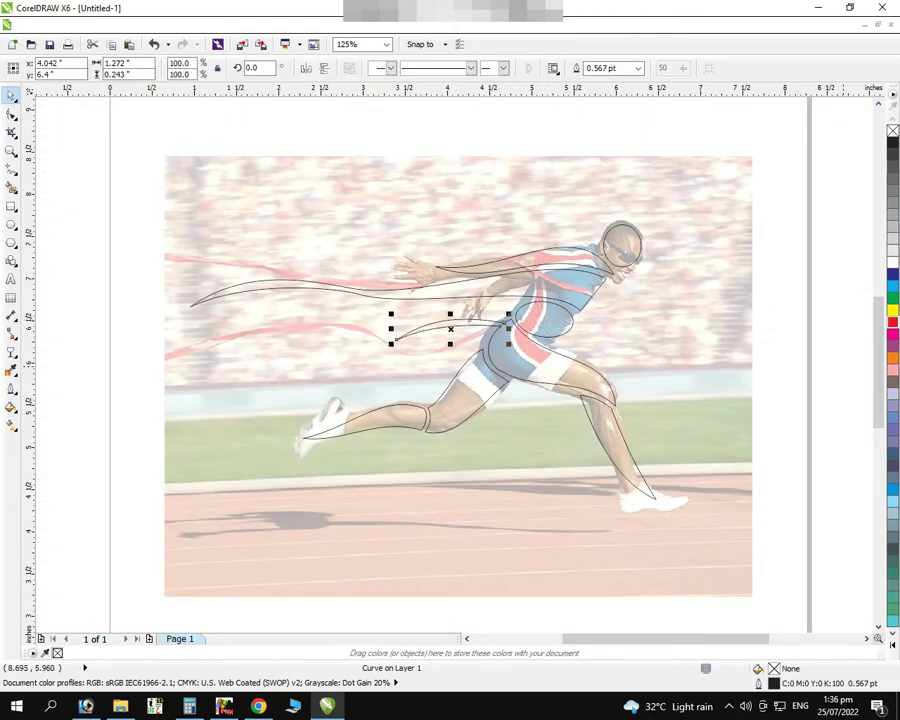
click(893, 320)
click(330, 288)
click(893, 320)
key(Escape)
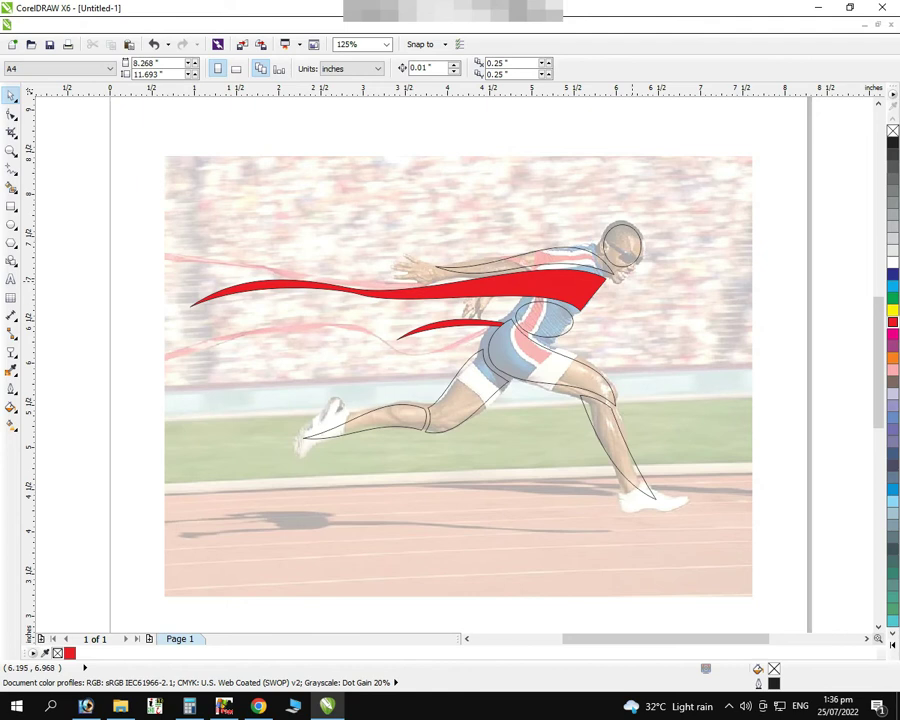
Fill the chest ellipse, head ellipse and thigh shape dark blue
click(624, 240)
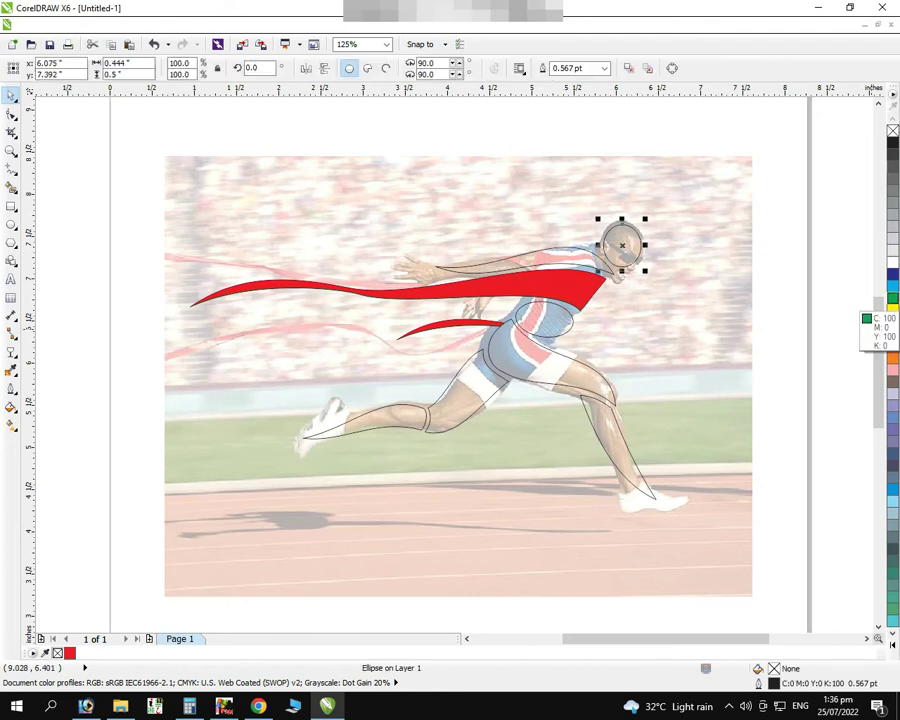
click(543, 318)
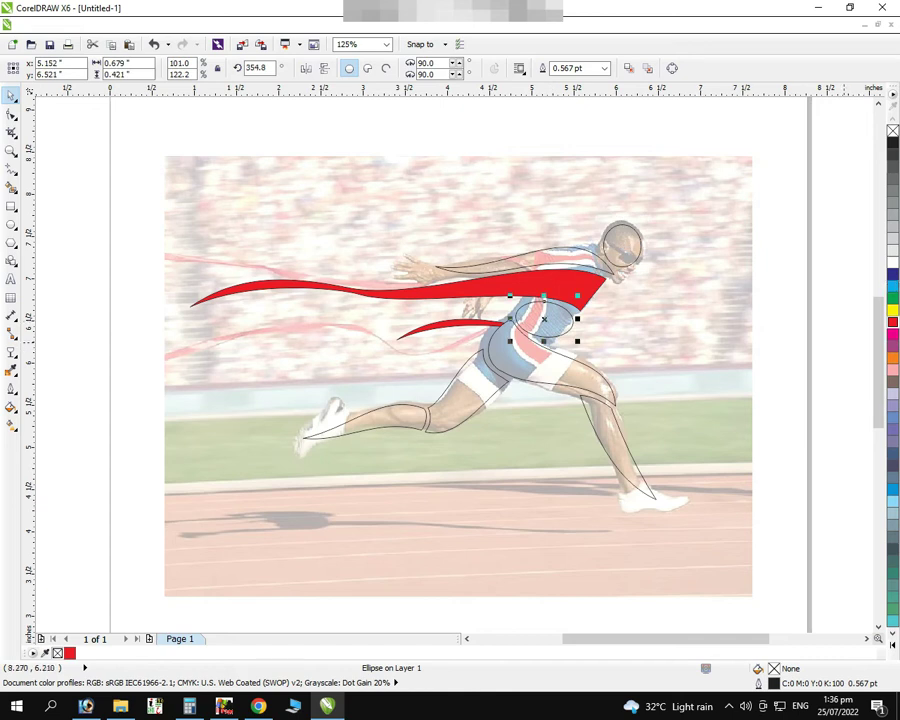
click(893, 272)
click(622, 243)
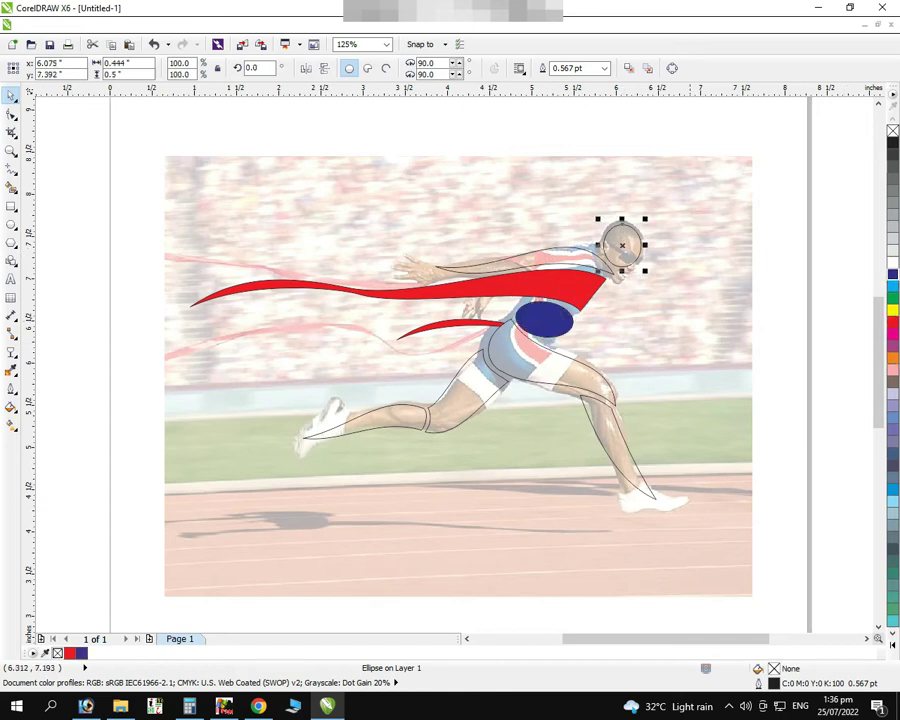
click(893, 272)
click(428, 410)
click(893, 272)
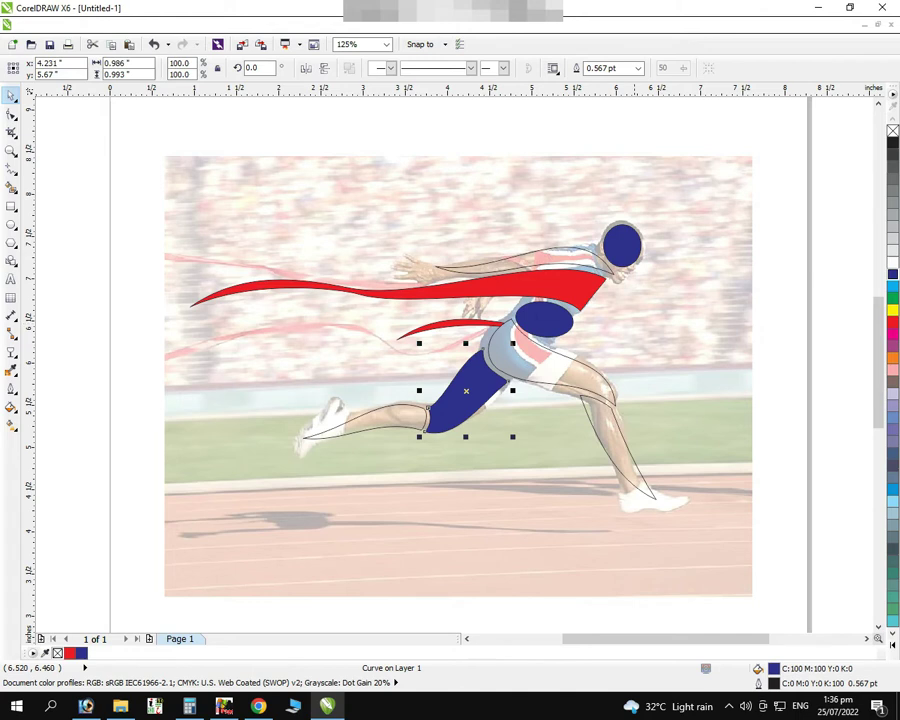
Fill the arm, hip and leg shapes light blue, then select the runner photo
key(Tab)
click(893, 489)
key(Tab)
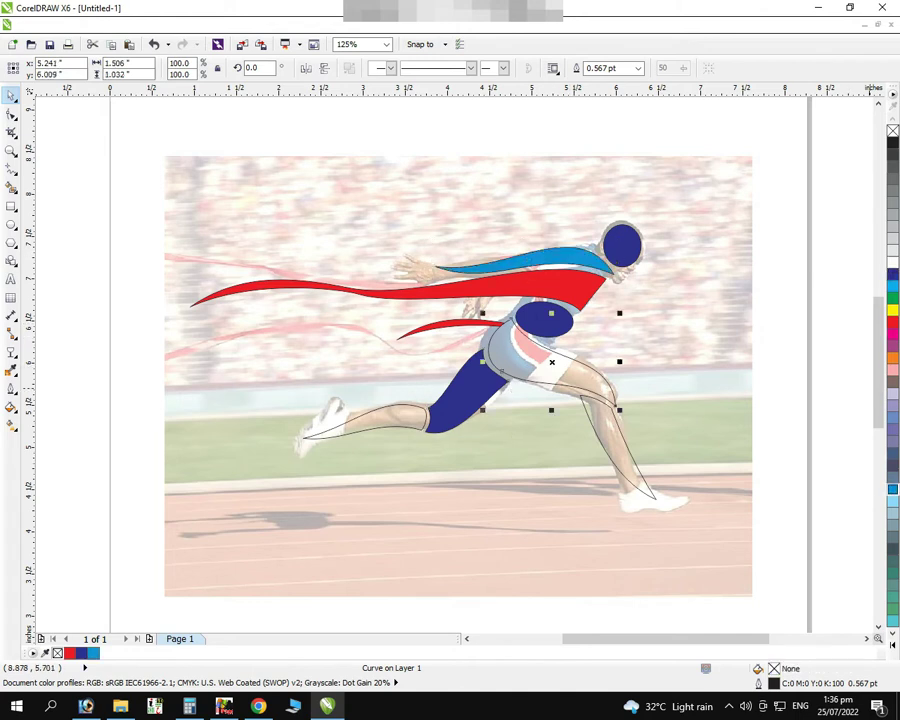
click(893, 489)
key(Tab)
click(893, 489)
key(Tab)
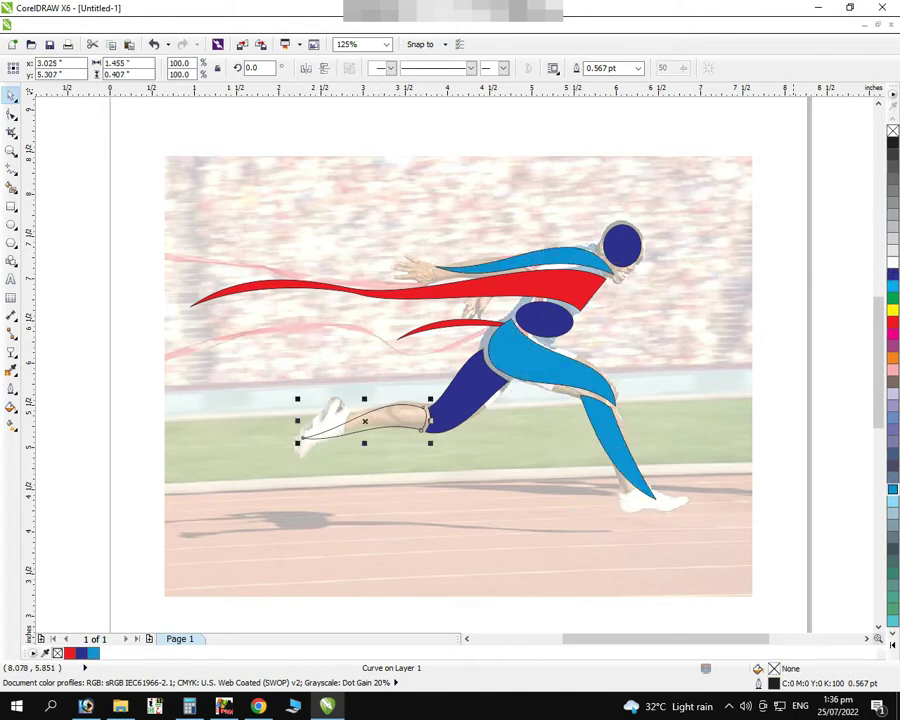
click(893, 489)
click(780, 450)
Move the reference photo off the page to the left and enlarge the runner's head ellipse slightly
drag(720, 560, 68, 560)
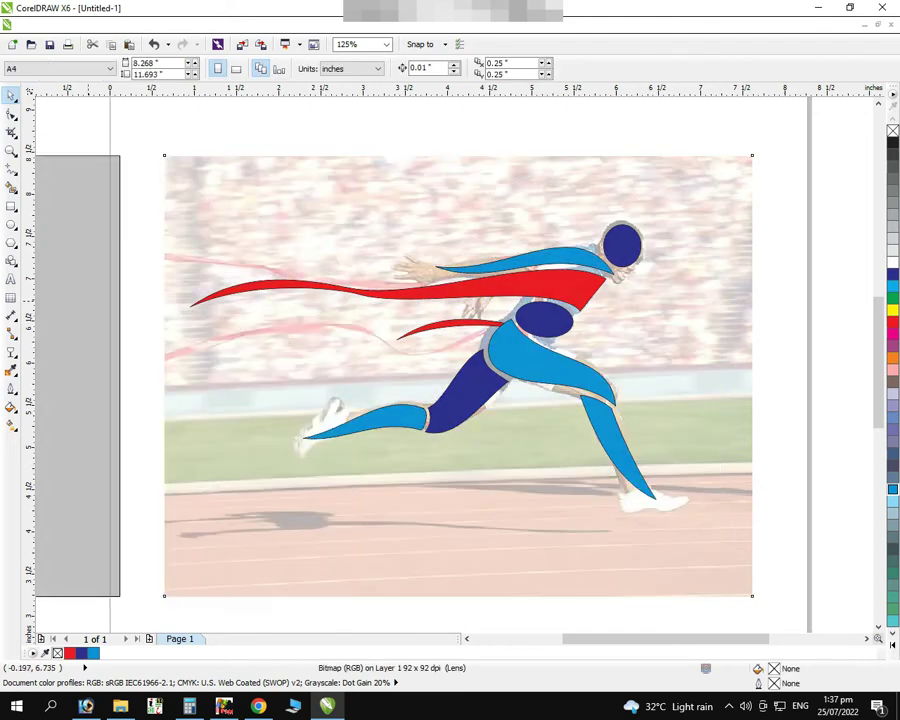
drag(705, 181, 170, 520)
click(595, 560)
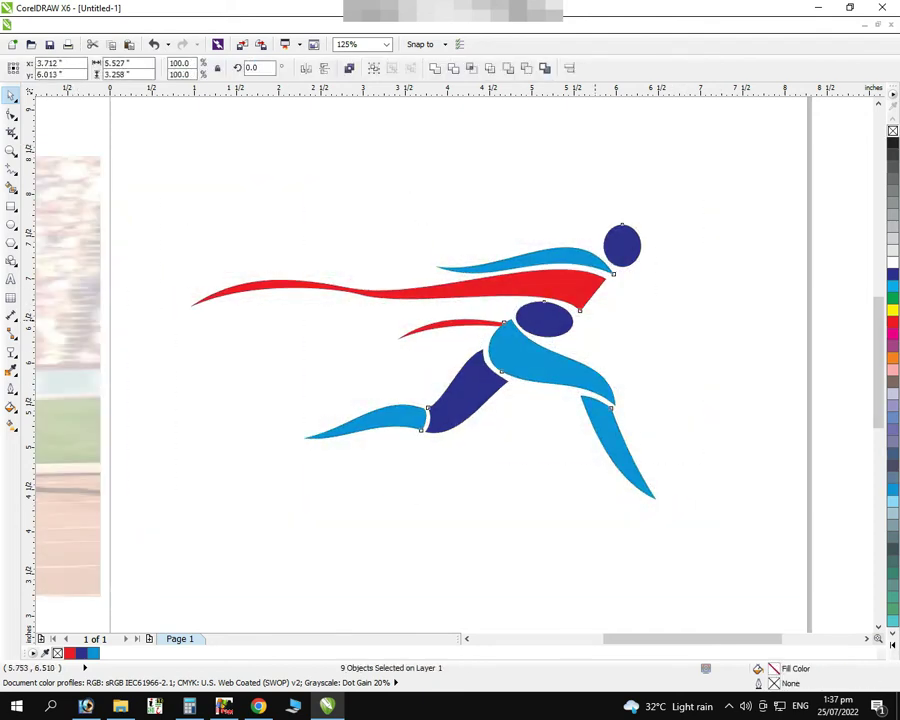
click(627, 245)
drag(641, 245, 647, 245)
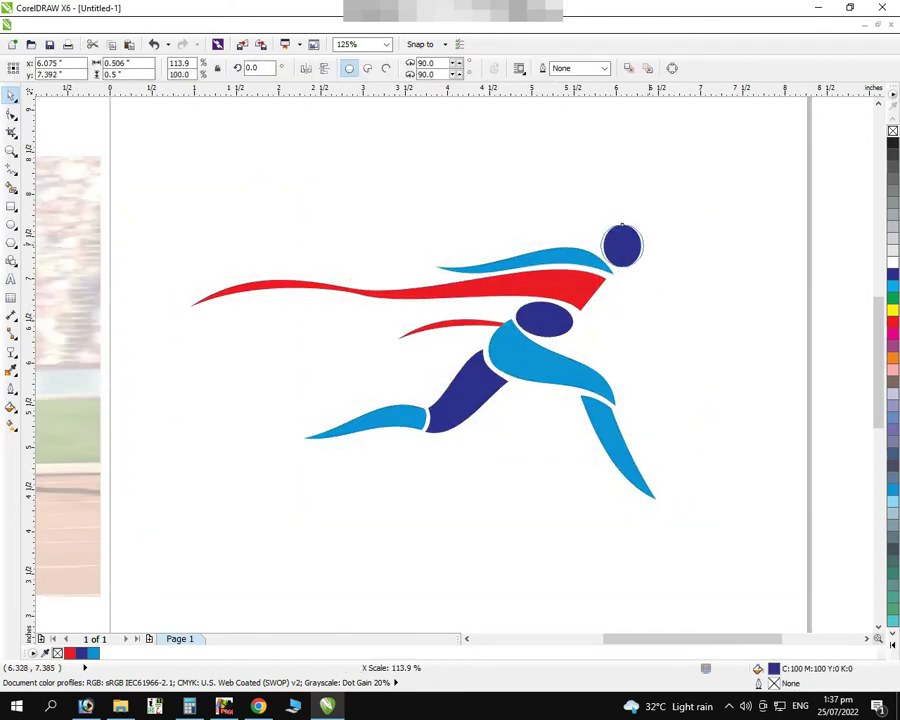
key(Escape)
Shorten the long red streak by dragging its left end inward
click(368, 293)
drag(184, 286, 212, 286)
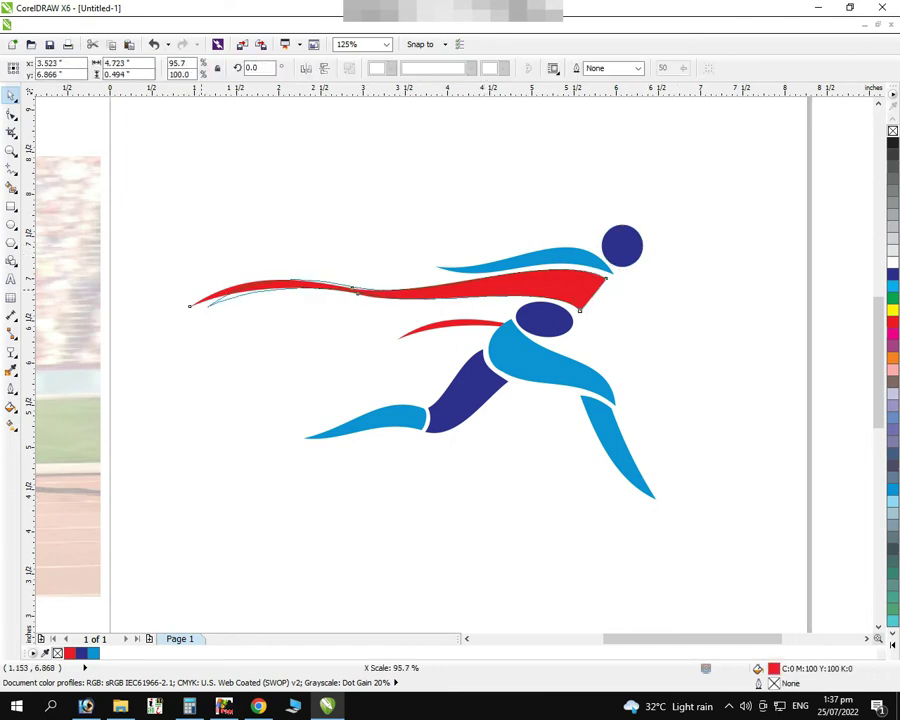
click(196, 336)
Bow the light blue lower leg's left edge inward by dragging its node handle
scroll(620, 420, up, 5)
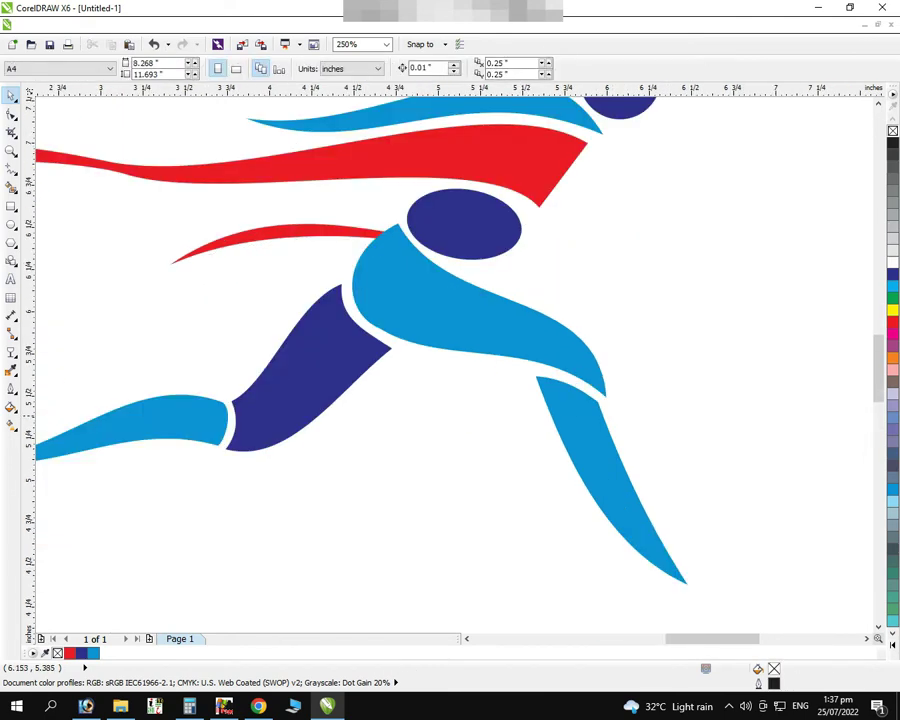
click(530, 430)
scroll(543, 430, down, 5)
key(F10)
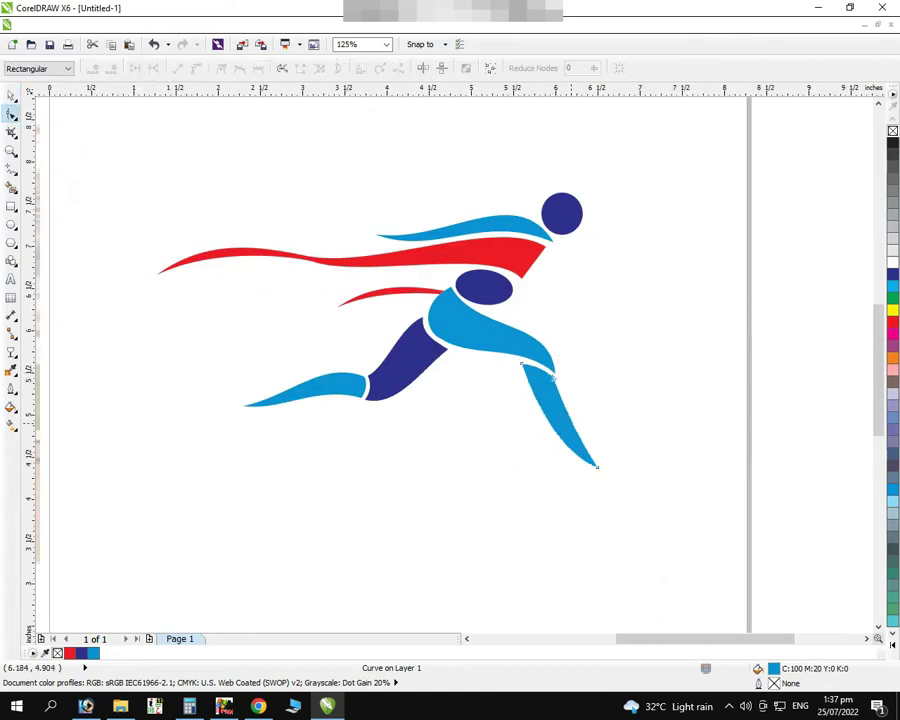
scroll(603, 486, up, 3)
mouse_move(583, 435)
mouse_down()
mouse_move(553, 420)
mouse_move(525, 449)
mouse_up()
scroll(533, 361, down, 5)
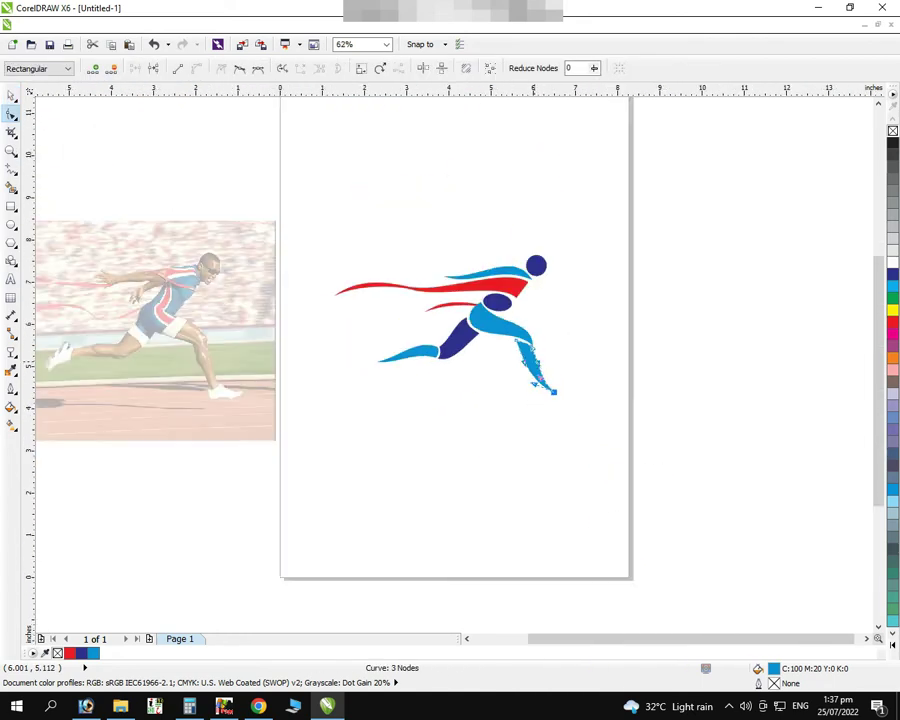
Zoom in around the runner logo
click(11, 150)
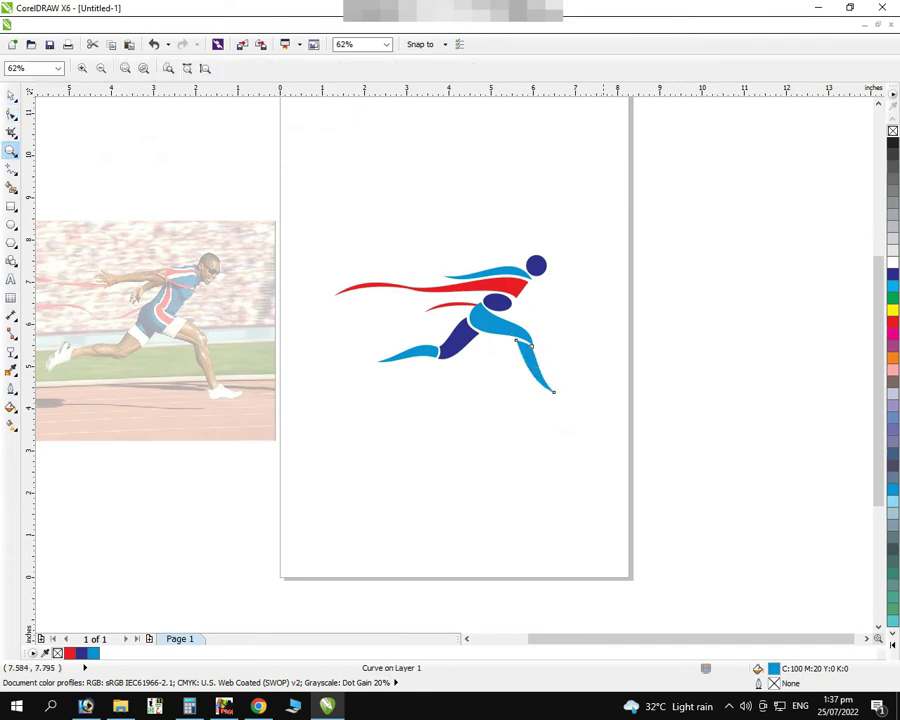
drag(600, 203, 294, 519)
key(F8)
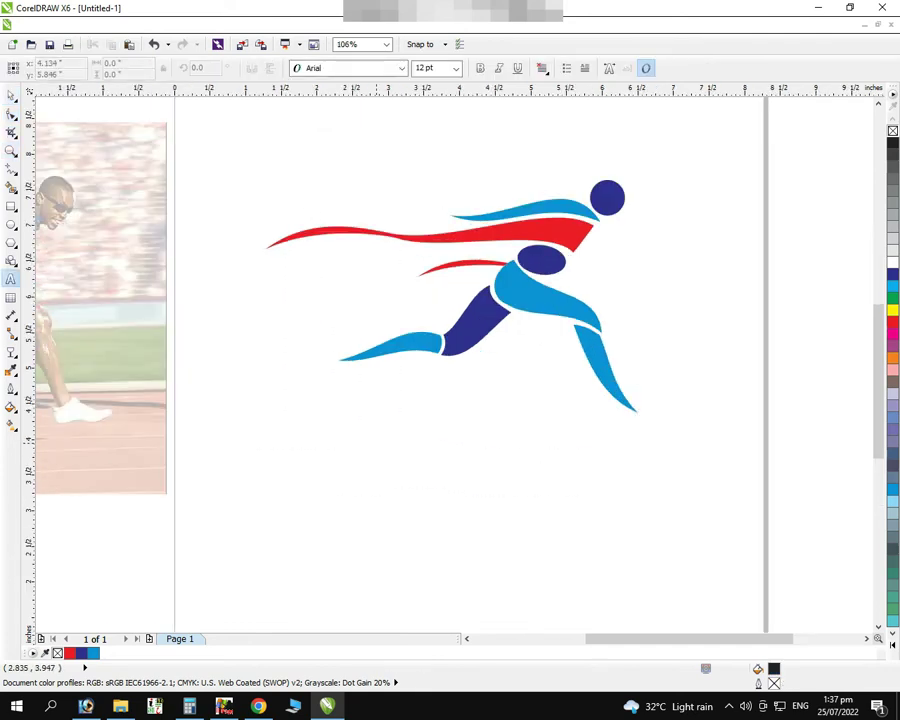
Type 'Run to Win' below the logo in Bahnschrift SemiBold Condensed
click(370, 425)
text(Run to )
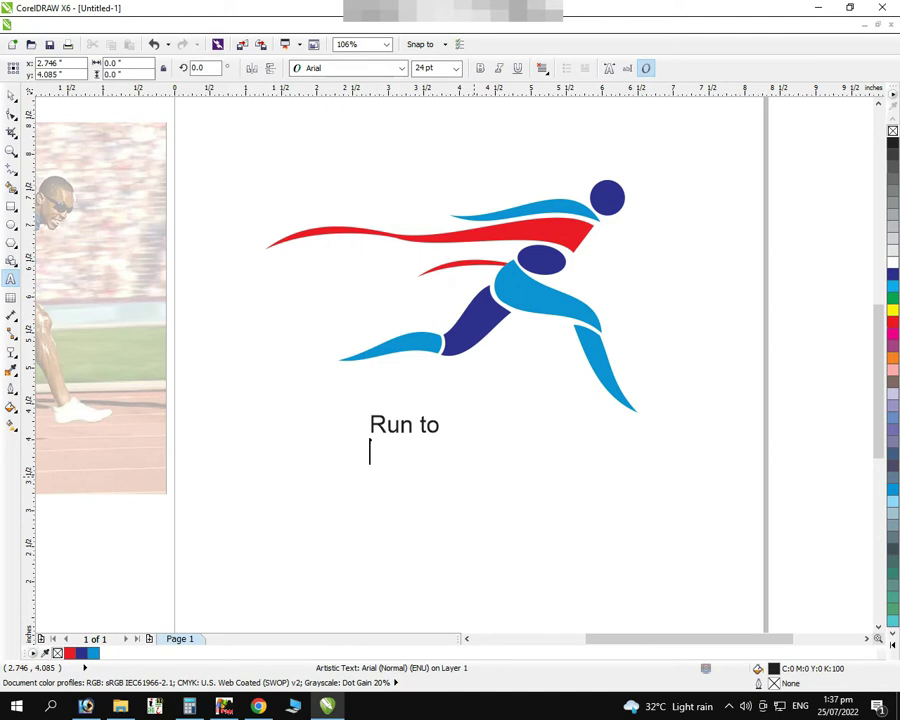
text(Win)
key(ctrl+space)
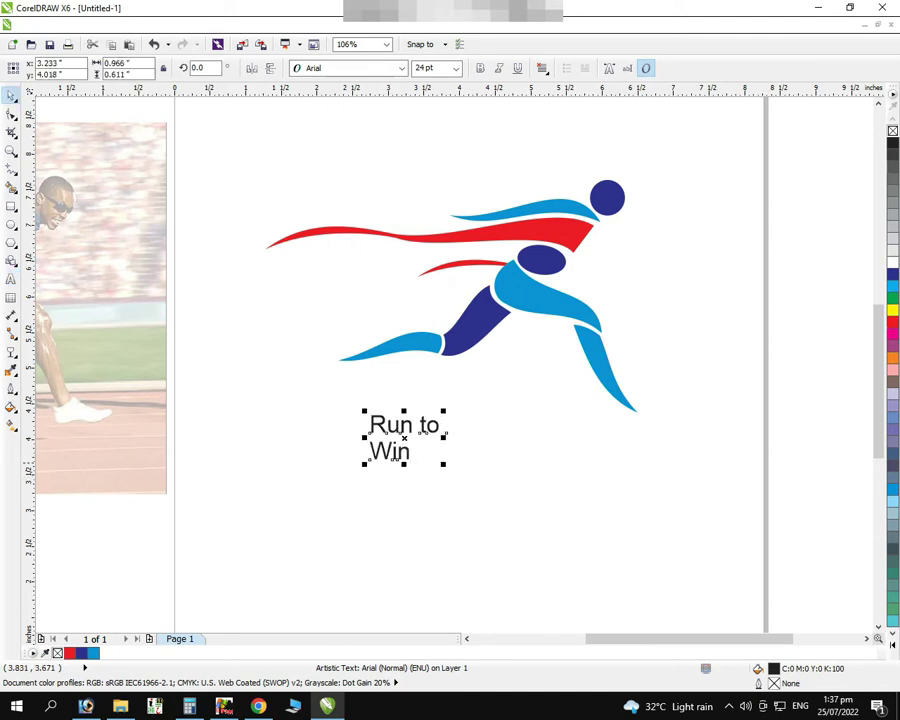
click(401, 68)
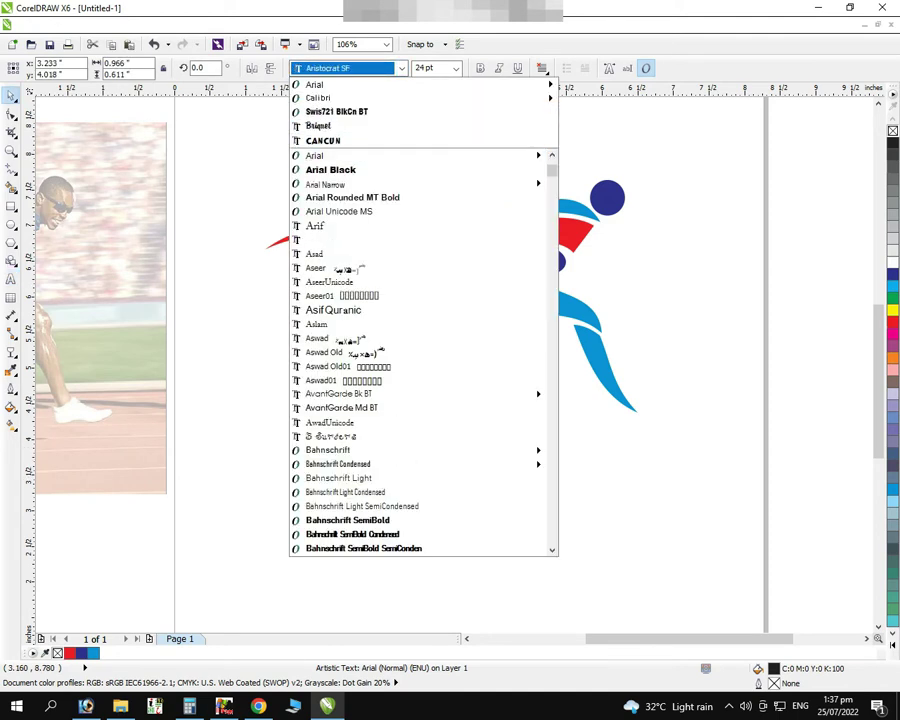
scroll(350, 263, down, 2)
scroll(350, 376, down, 2)
click(350, 406)
Enlarge 'Run to', move 'Win' to the right, and retype it as 'WIN'
mouse_move(419, 432)
mouse_down()
mouse_move(427, 377)
mouse_move(513, 420)
mouse_up()
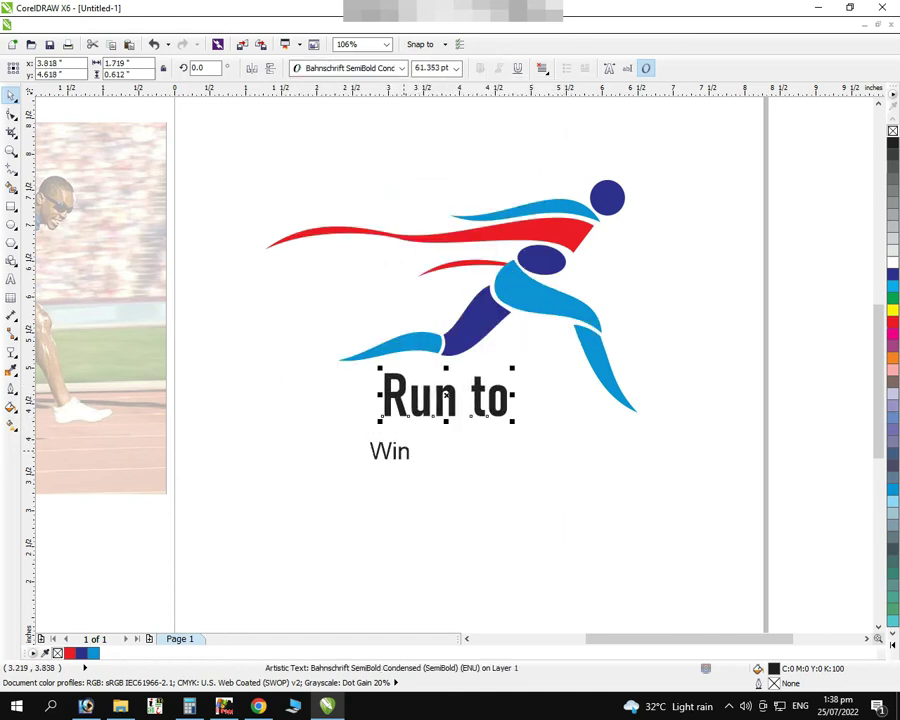
drag(396, 452, 556, 453)
click(557, 455)
double_click(557, 453)
text(WIN)
Set WIN to BrightonBold and copy its text properties onto 'Run to'
click(345, 68)
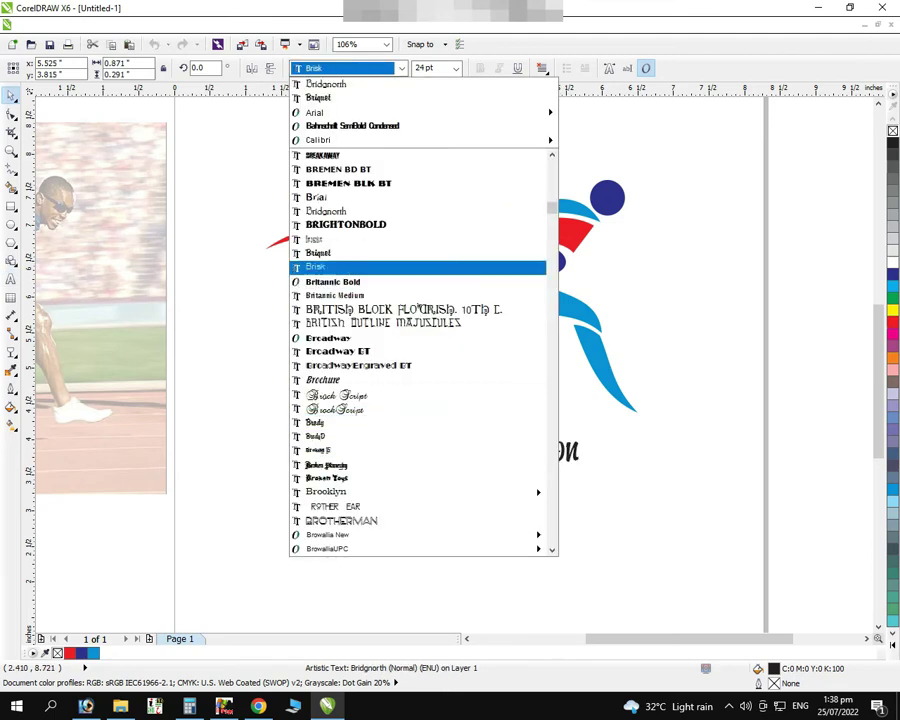
click(345, 224)
scroll(560, 453, up, 3)
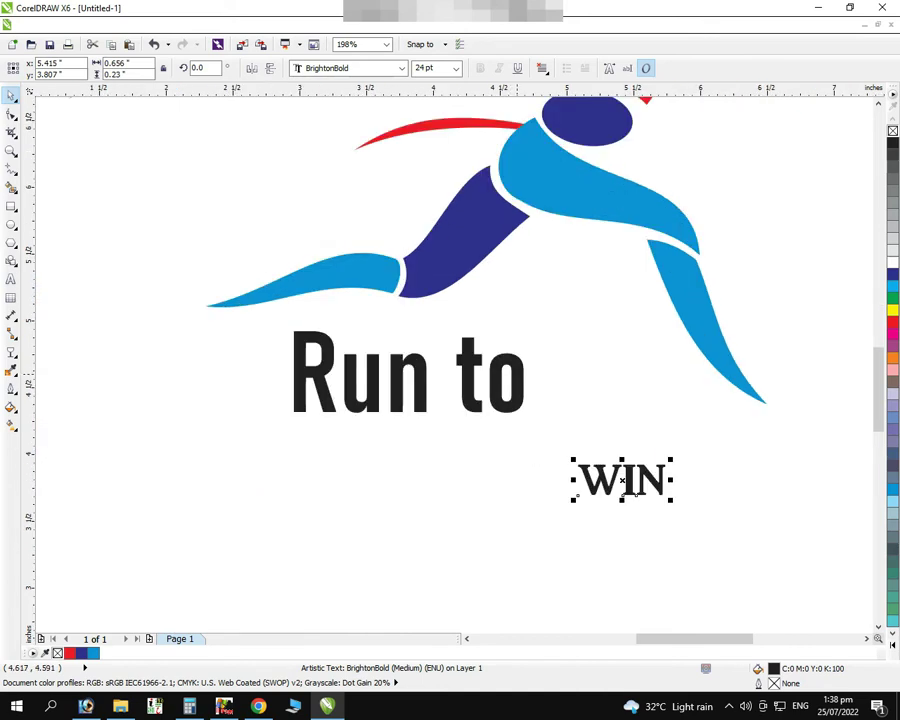
key(Tab)
key(ctrl+shift+a)
key(Return)
click(553, 426)
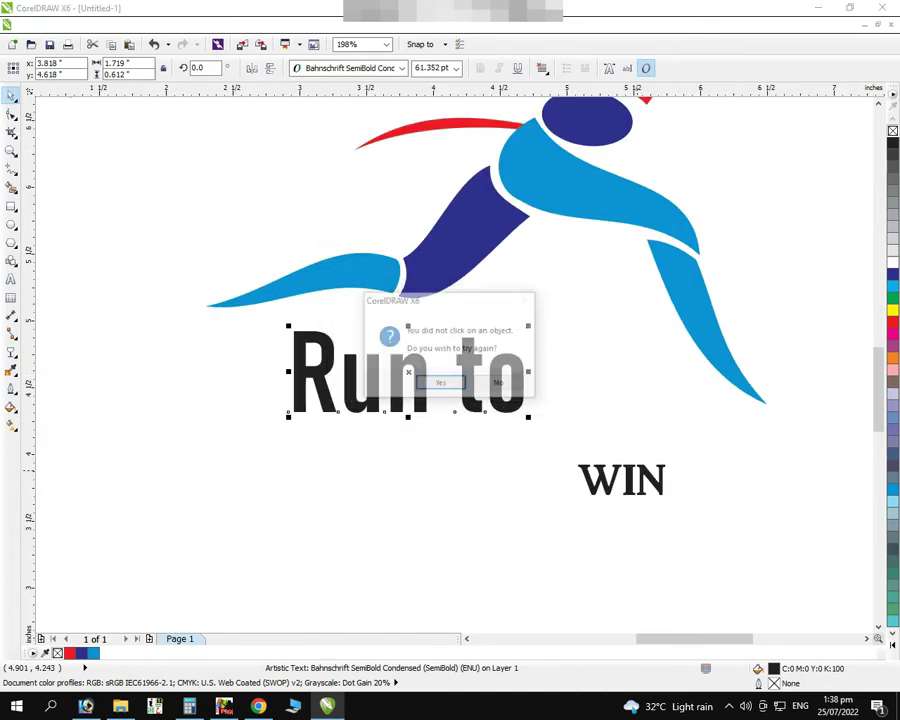
click(440, 381)
click(620, 480)
Enlarge RUN TO to about 53 pt, move TO up, and place WIN after RUN at about 81 pt
mouse_move(462, 378)
mouse_down()
mouse_move(657, 305)
mouse_move(674, 337)
mouse_up()
key(Escape)
drag(600, 378, 558, 288)
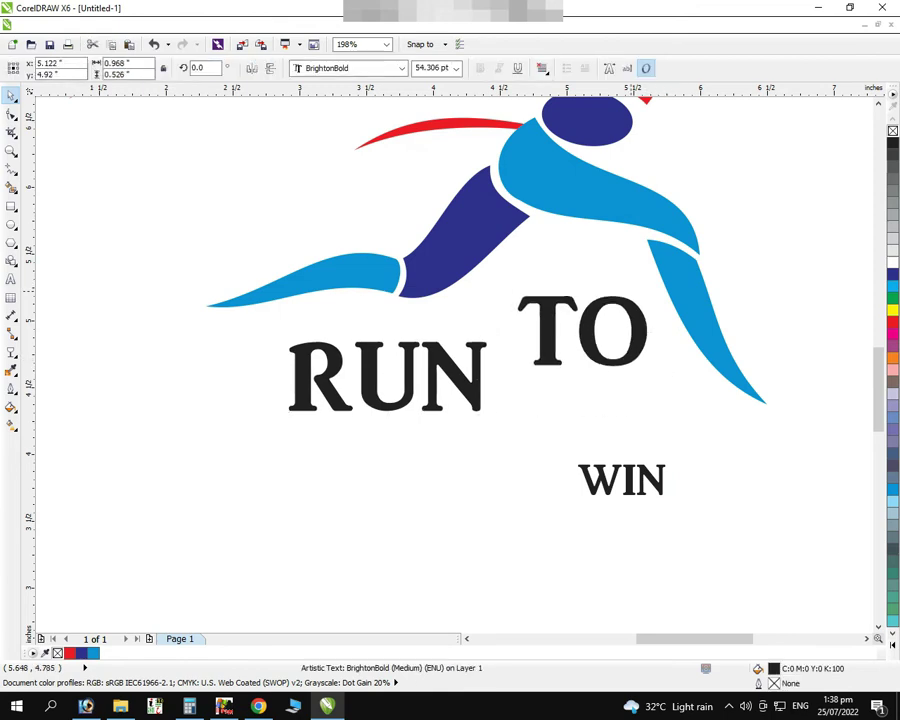
drag(582, 480, 502, 393)
drag(597, 373, 798, 300)
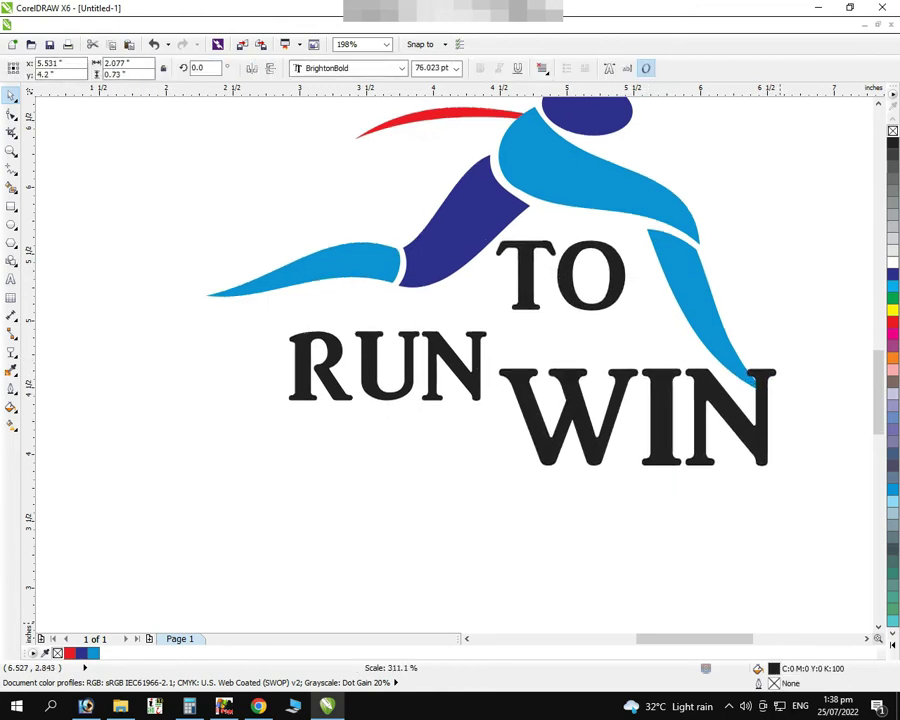
Enlarge RUN, lower TO to sit just above WIN, and move the logo group far left
scroll(600, 350, down, 2)
key(Escape)
click(385, 305)
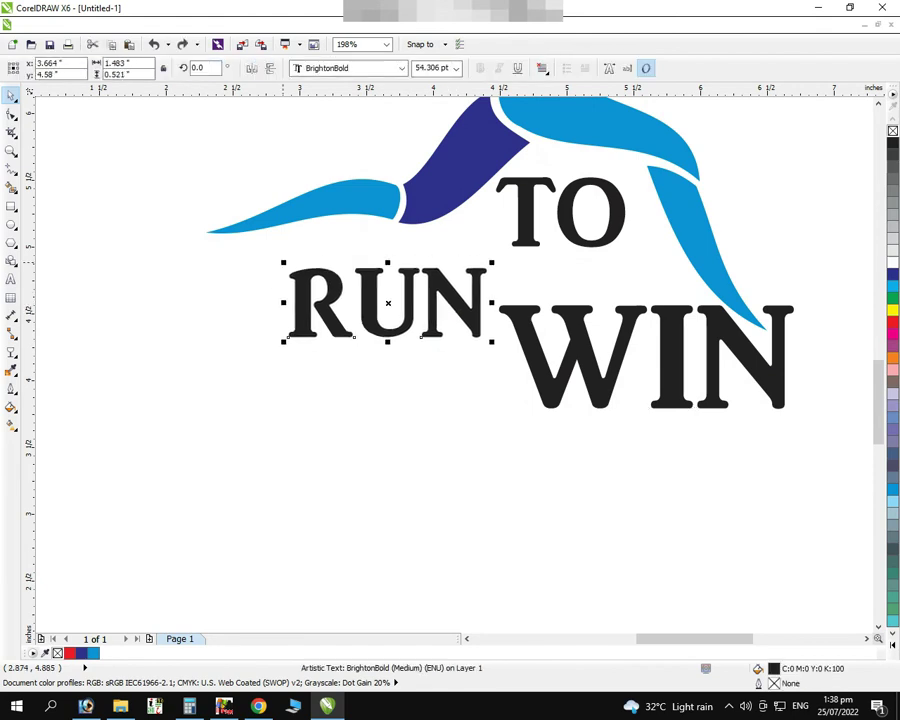
drag(284, 258, 265, 252)
drag(560, 213, 560, 256)
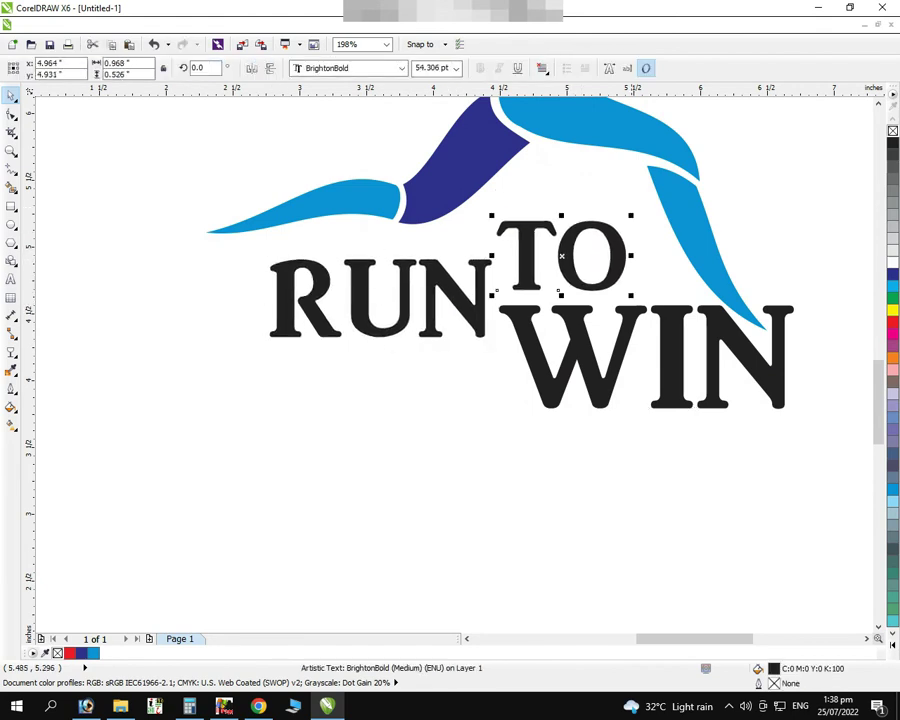
scroll(618, 254, down, 3)
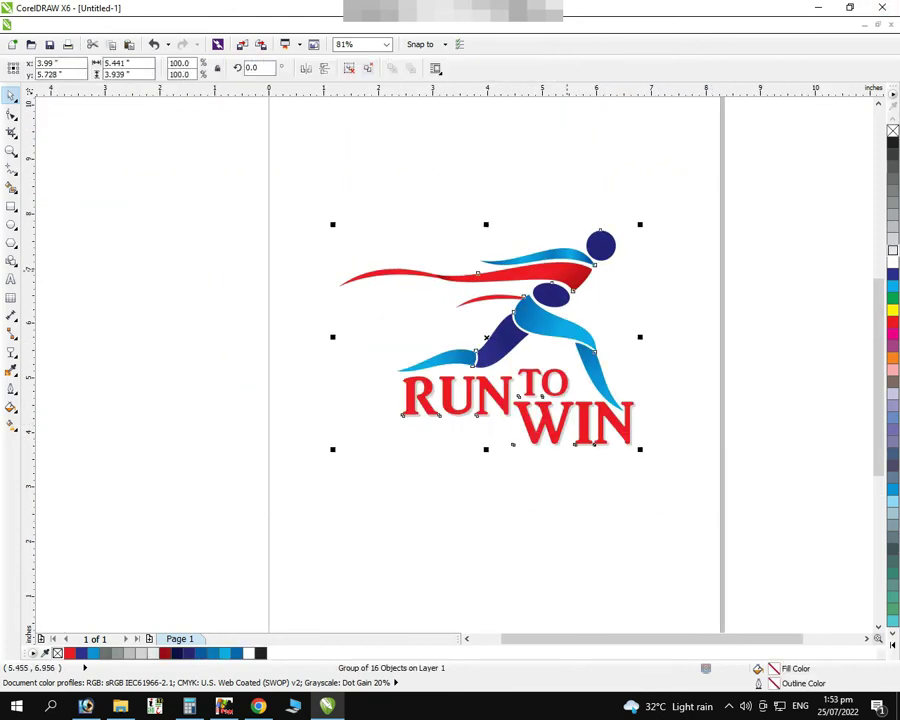
drag(520, 320, 216, 320)
Set the page to landscape, move the logo about 3 inches right, and fit the page in view
click(600, 520)
click(236, 67)
click(290, 400)
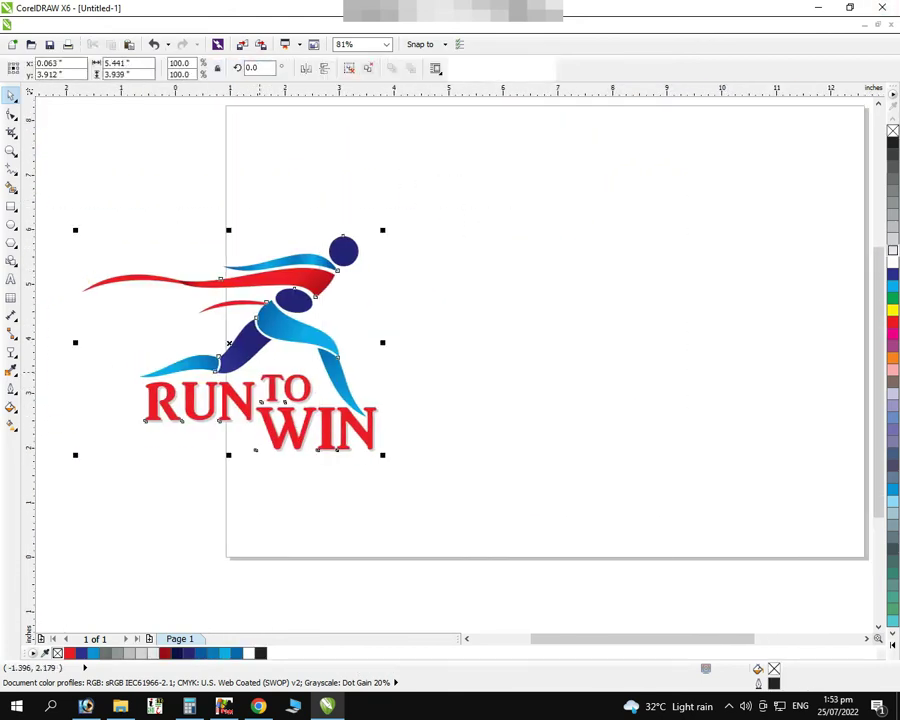
drag(282, 355, 446, 352)
key(shift+F4)
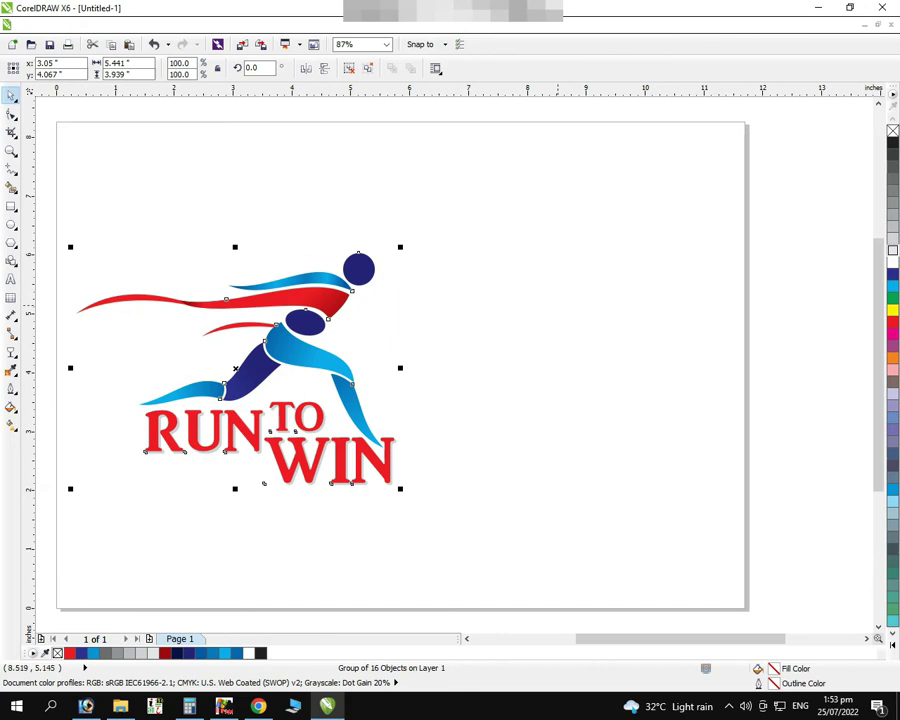
Draw a V-shaped line to the right of the logo for the arms
key(F5)
click(505, 322)
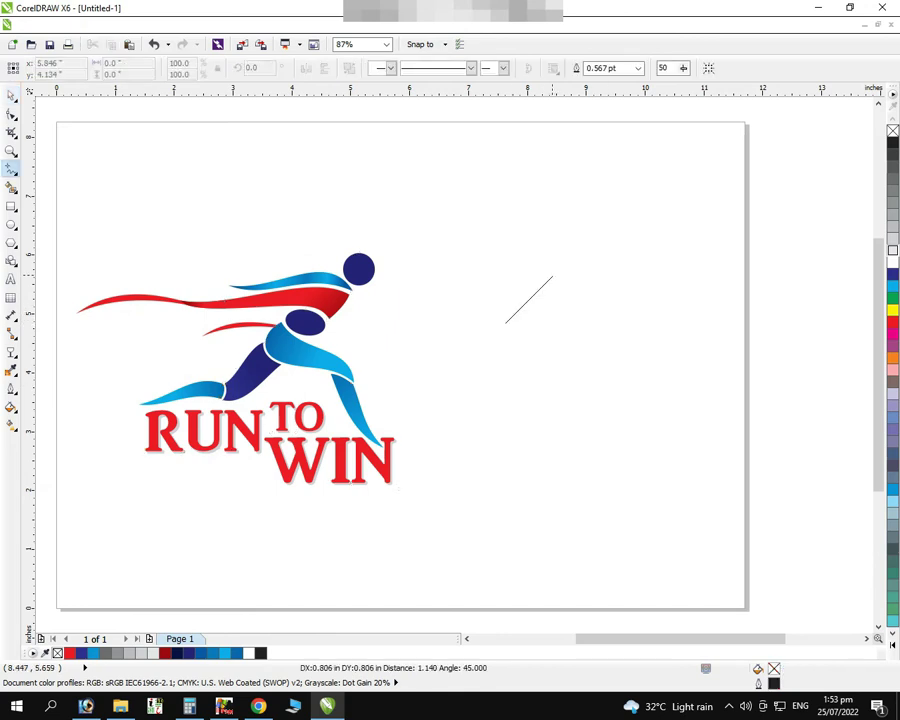
double_click(553, 275)
click(600, 323)
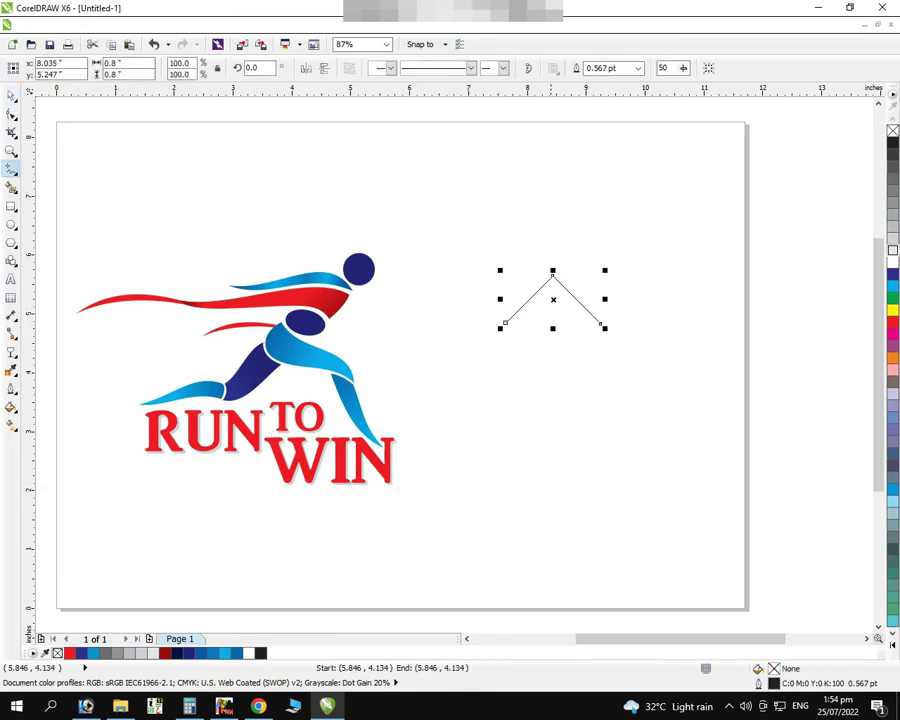
Draw a small circle head beside the V line and raise it slightly
key(F7)
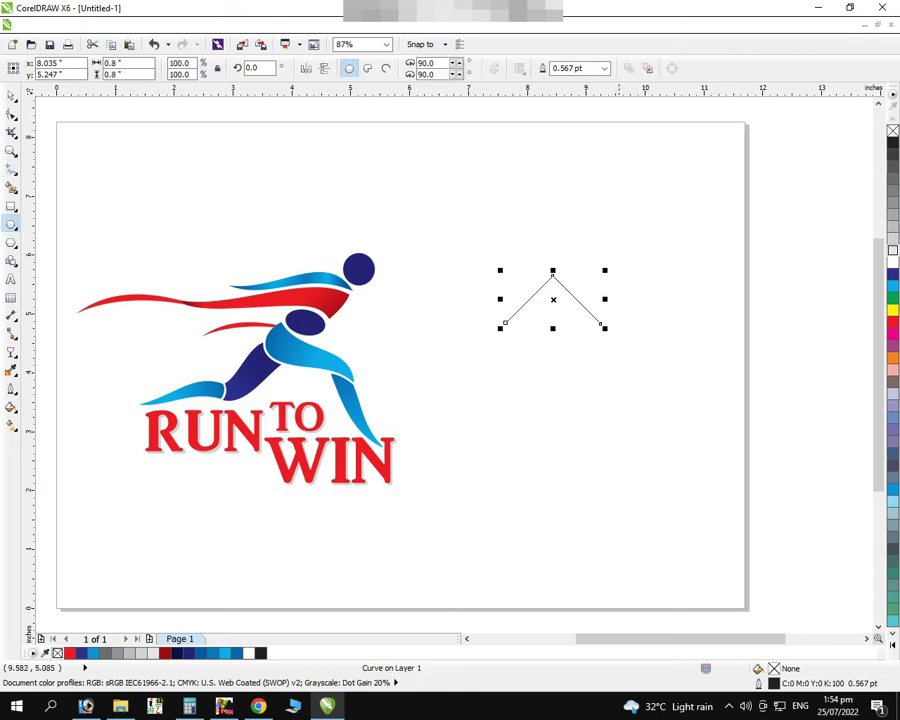
drag(610, 287, 661, 337)
shift+click(589, 311)
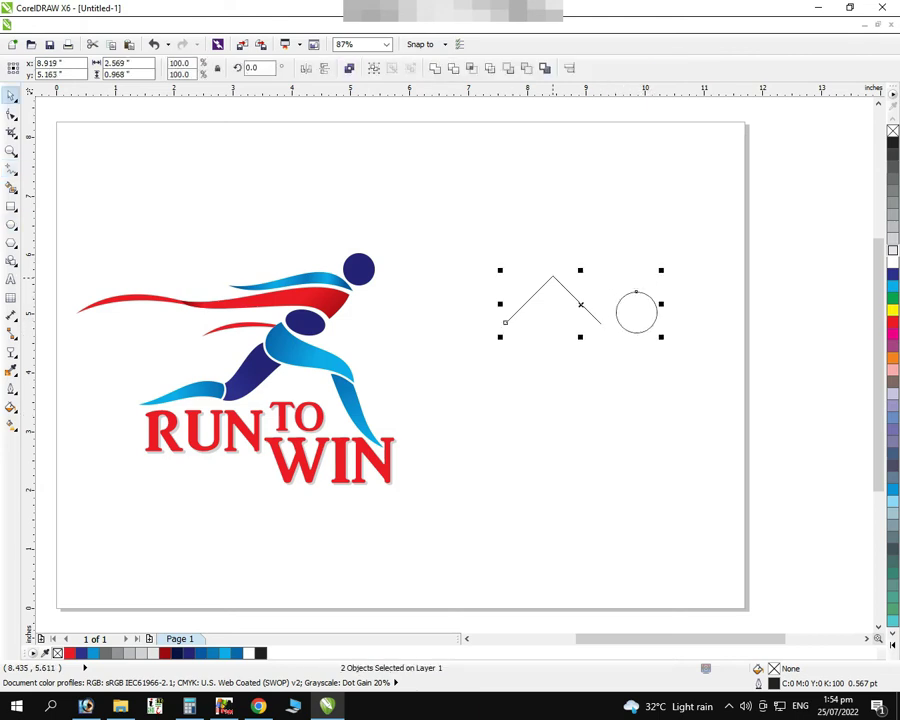
key(e)
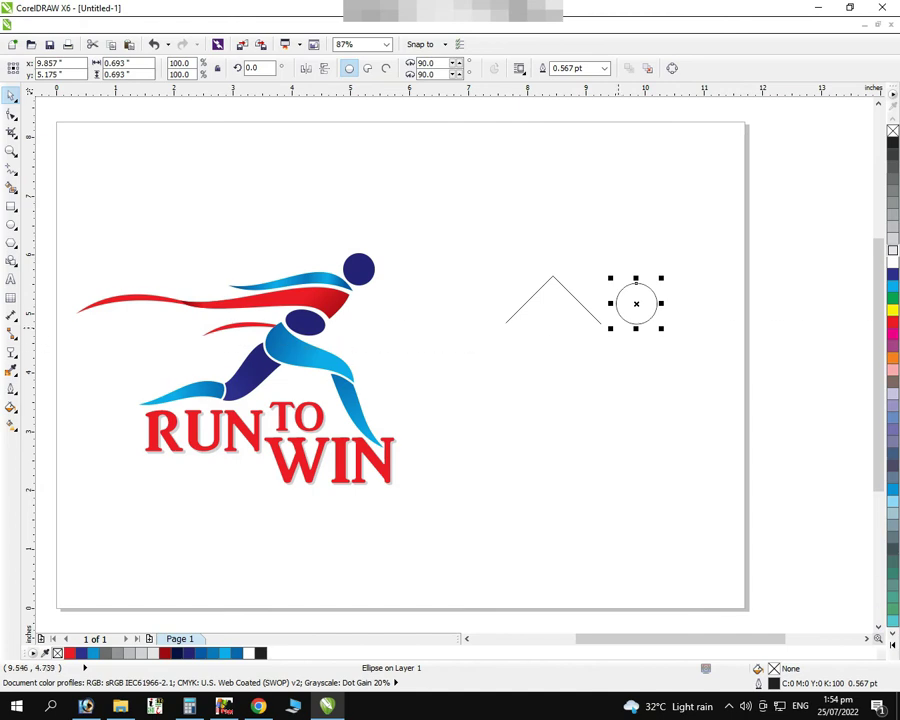
click(625, 322)
scroll(625, 322, up, 2)
key(Escape)
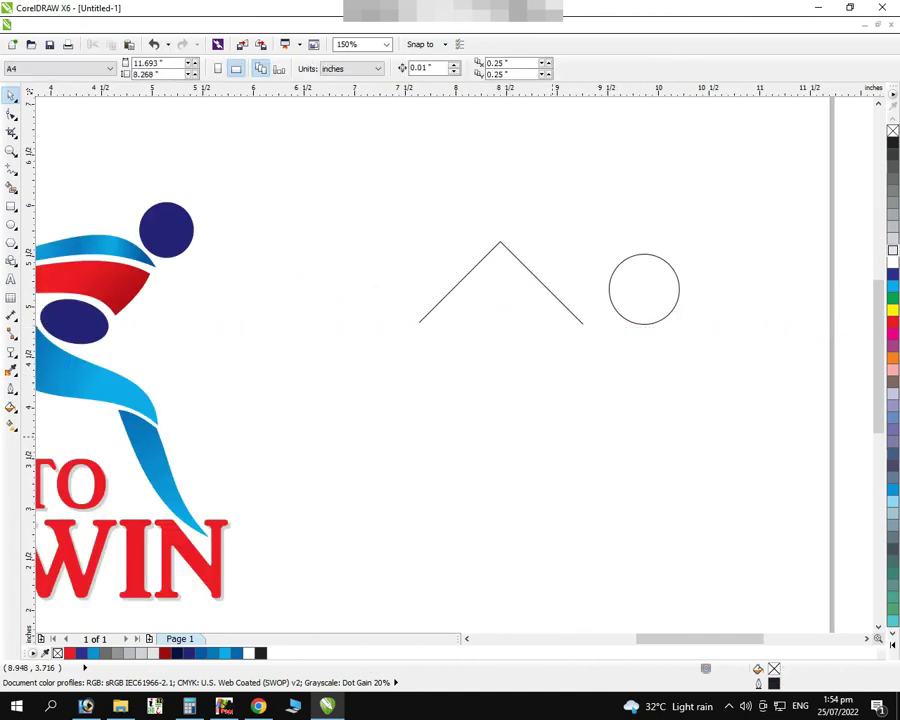
Draw a bent right leg and a straight left leg, then open Outline Pen for the three lines
key(F5)
drag(601, 411, 659, 466)
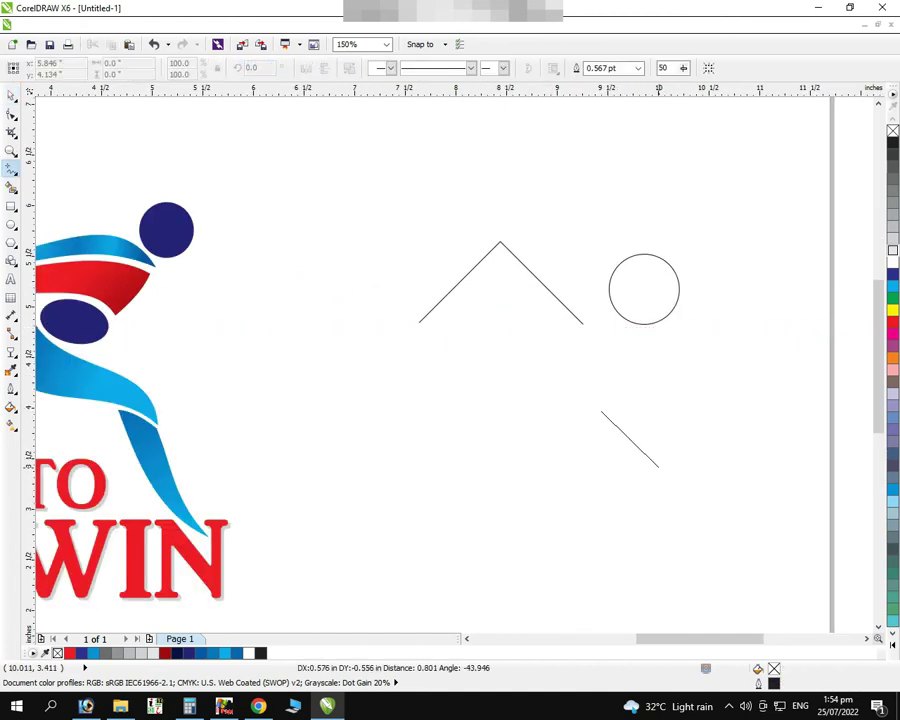
click(659, 461)
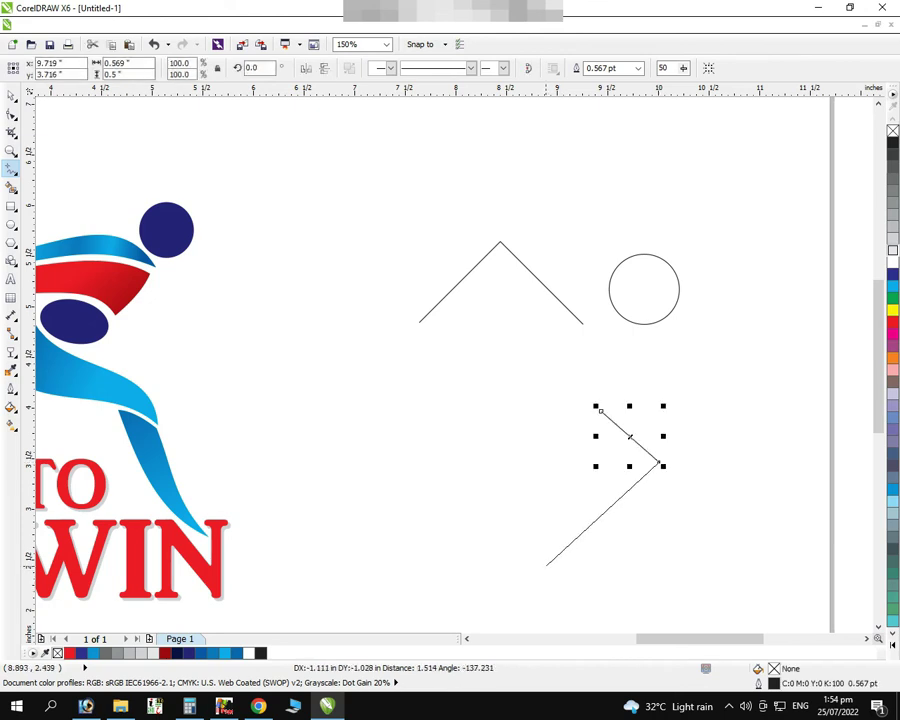
click(548, 566)
click(487, 410)
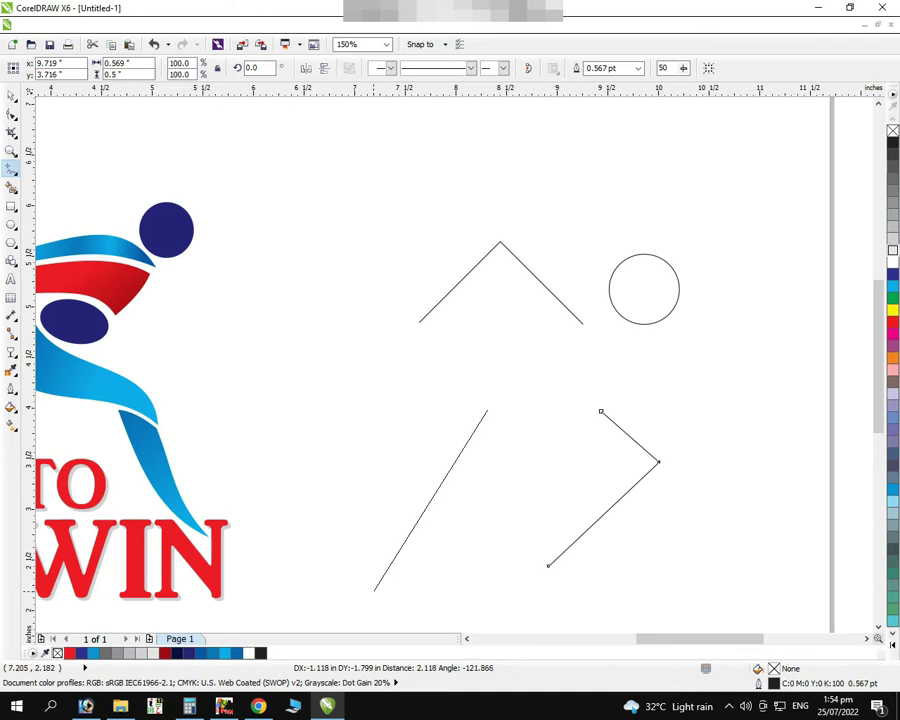
click(377, 592)
key(space)
scroll(397, 571, down, 1)
key(F12)
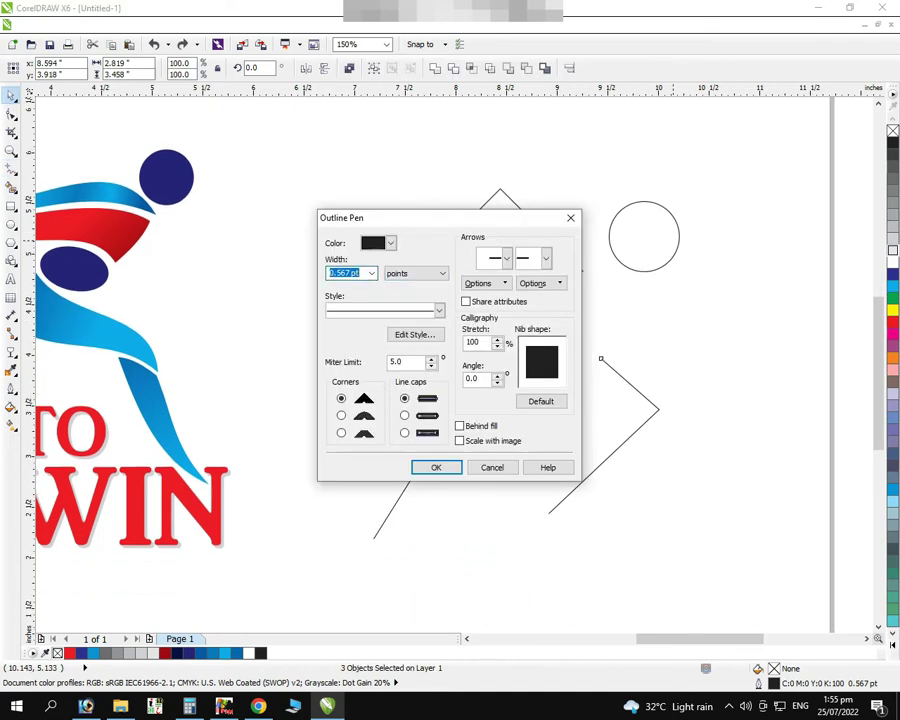
Give the three limb lines 18 pt outlines with rounded corners and line caps
key(Return)
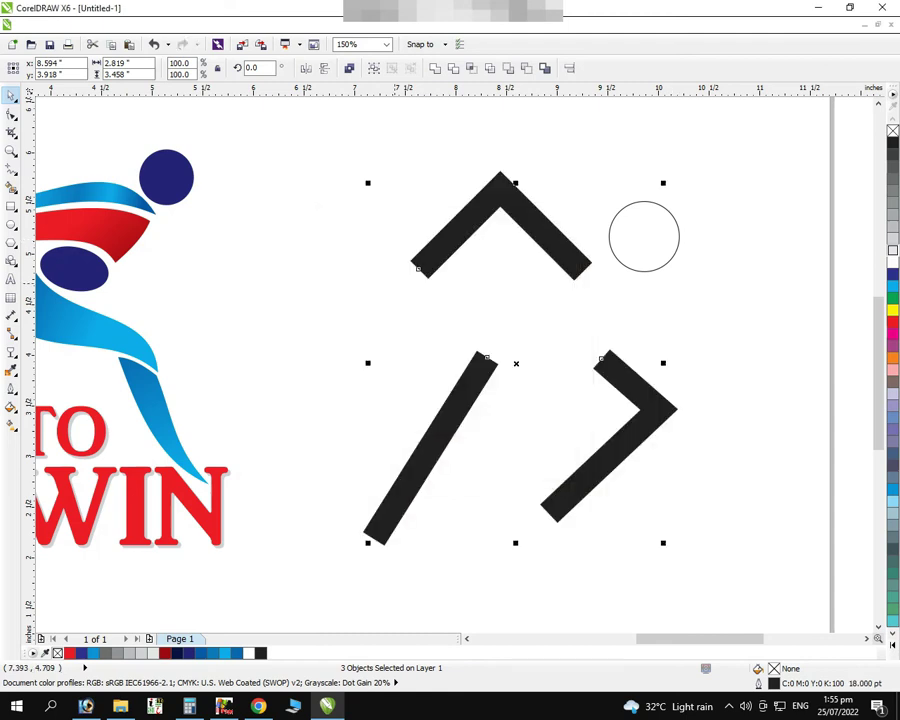
key(F12)
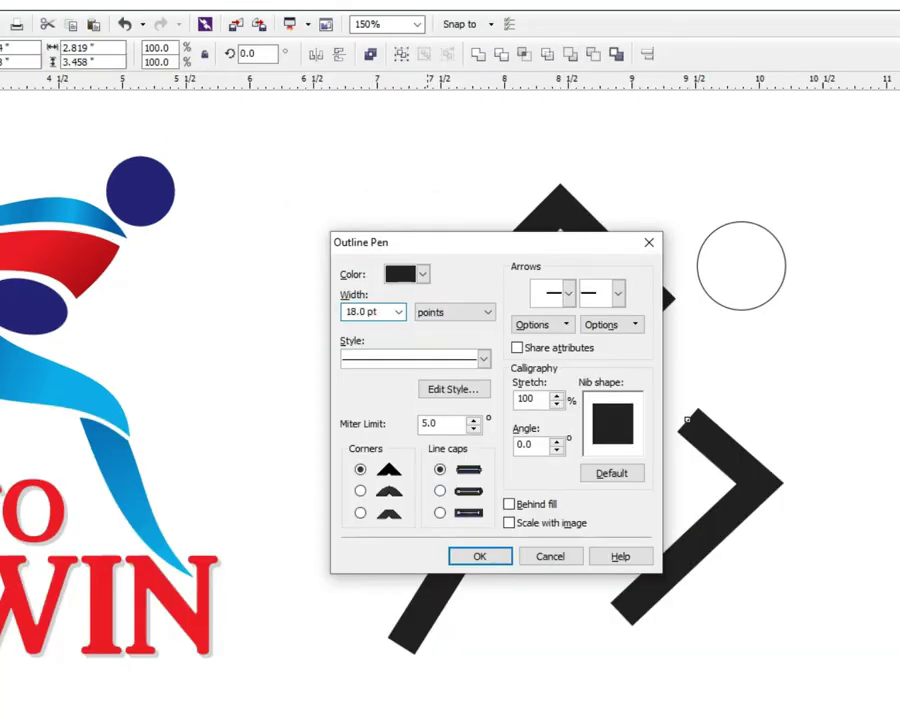
click(509, 522)
click(360, 490)
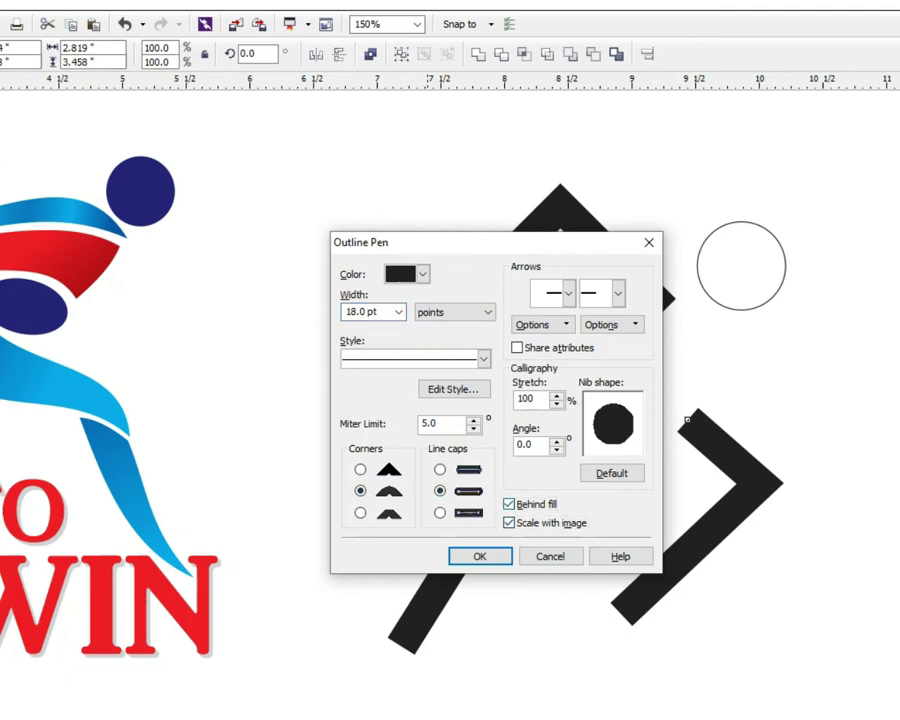
key(Return)
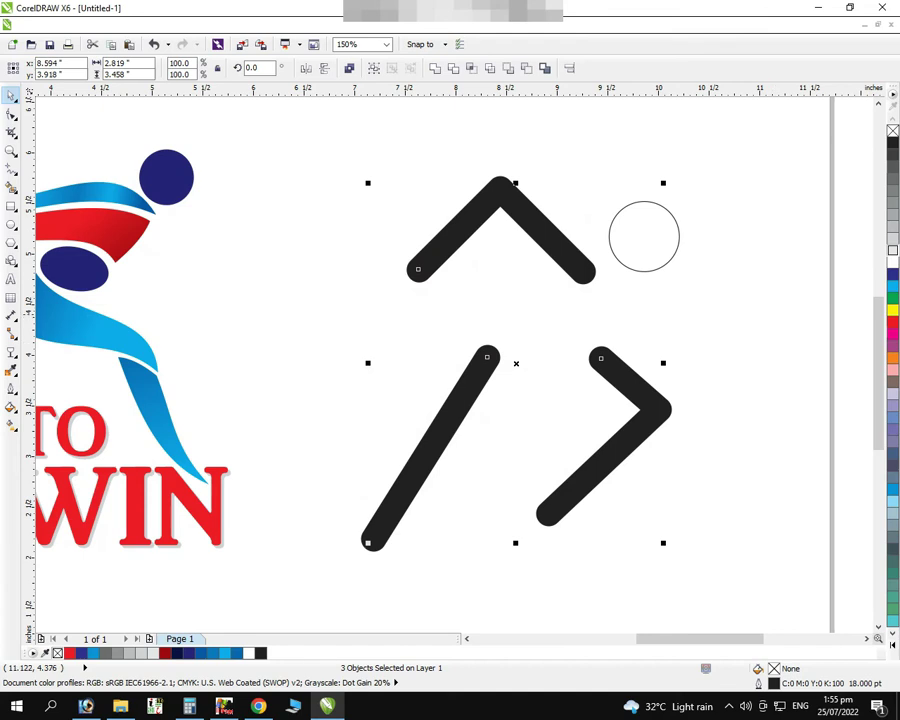
click(644, 202)
Fill the stick figure's head circle with black
click(893, 142)
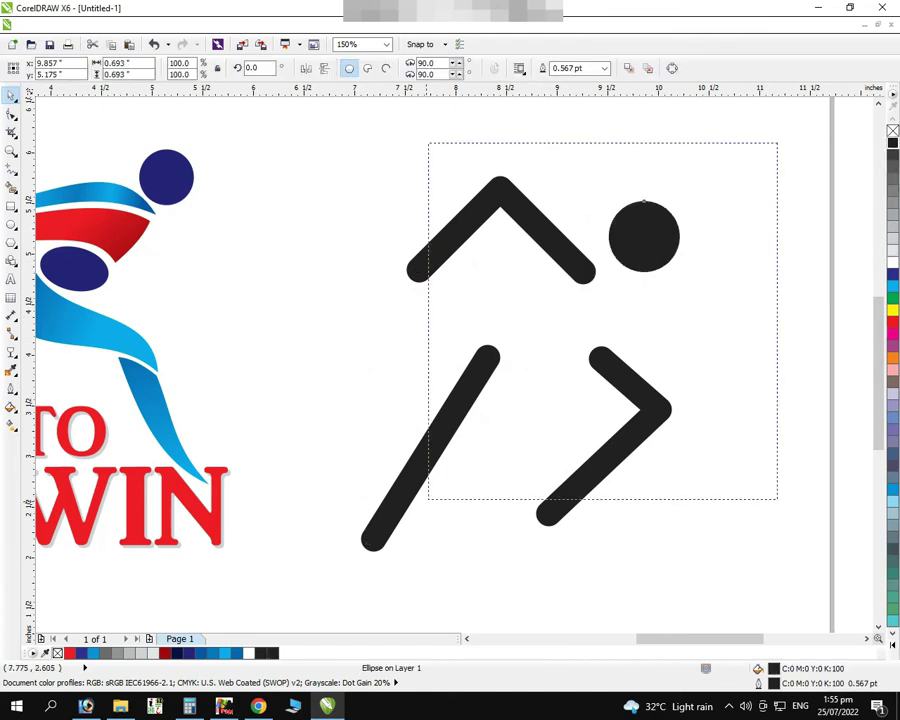
drag(430, 497, 418, 497)
key(Escape)
Add 'RUN TO WIN' text in bold Balloon, enlarge it, and move it across the figure
key(F8)
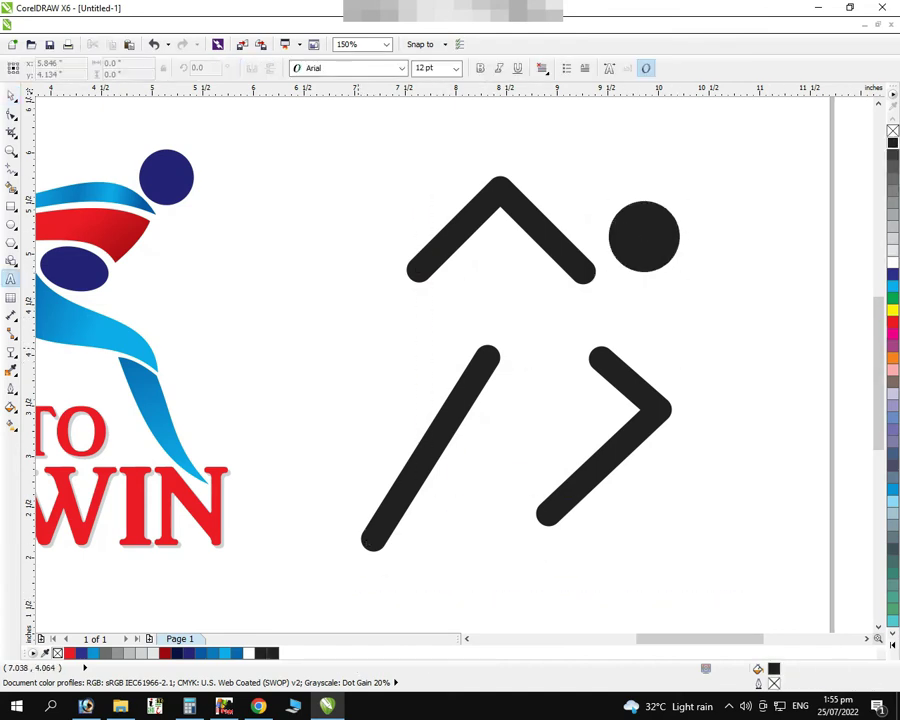
click(283, 330)
text(R)
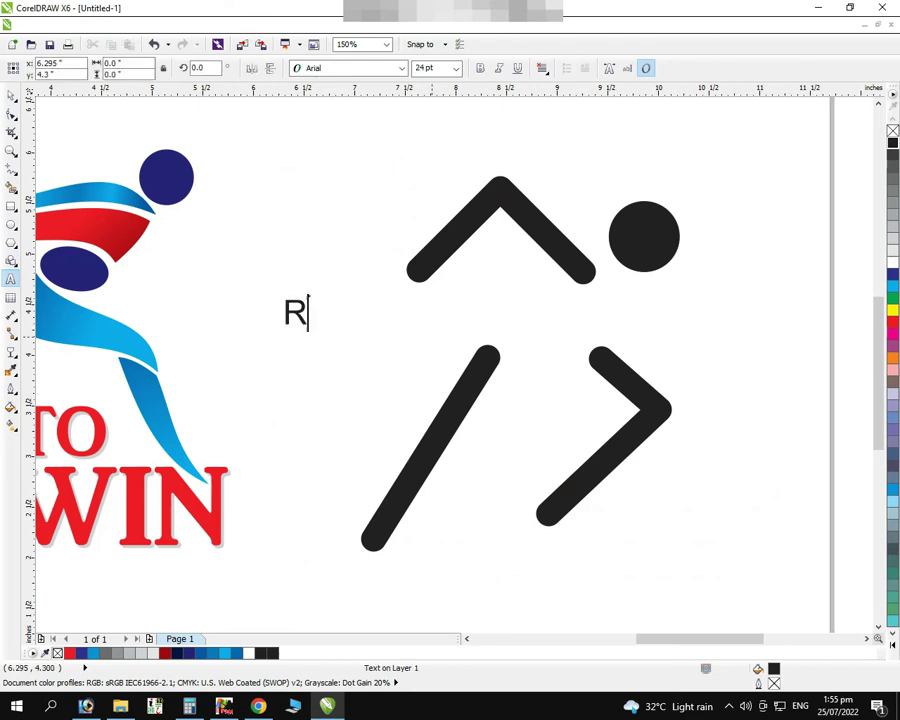
text(UN TO WIN)
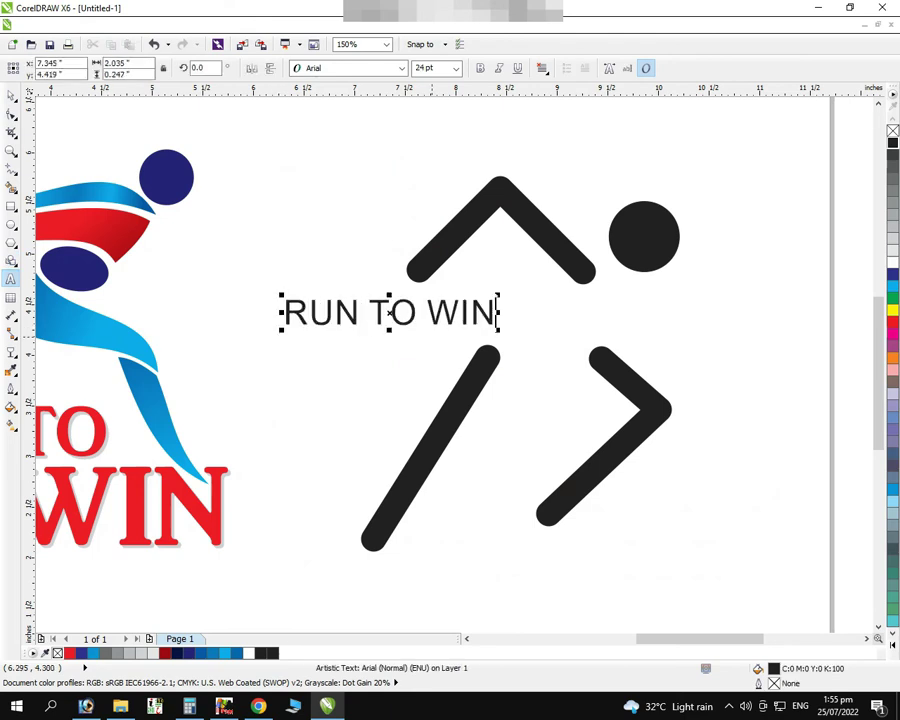
click(401, 68)
mouse_move(415, 450)
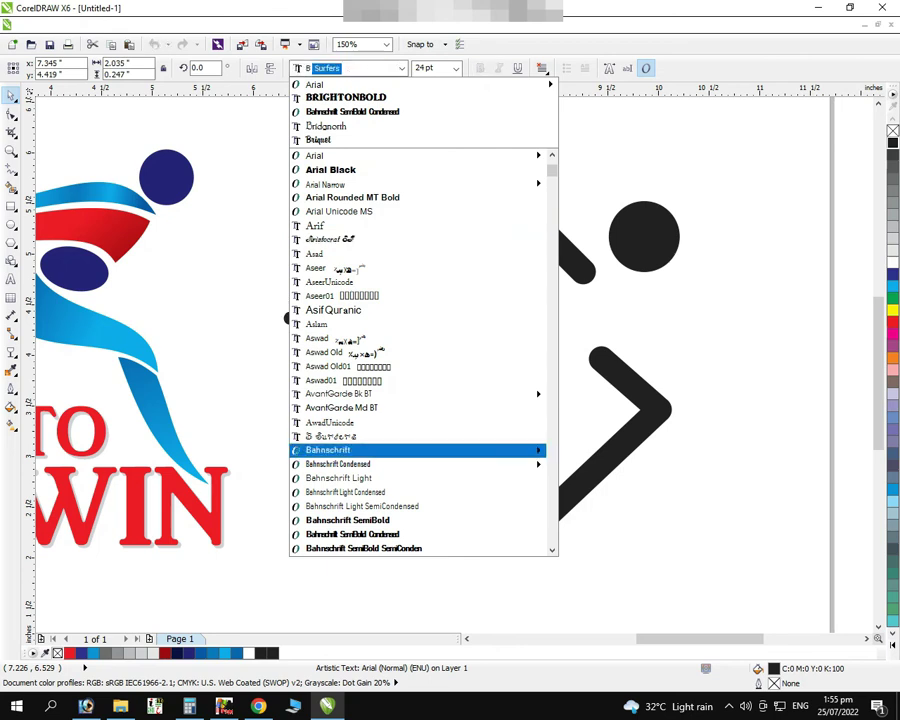
click(568, 561)
drag(472, 326, 615, 345)
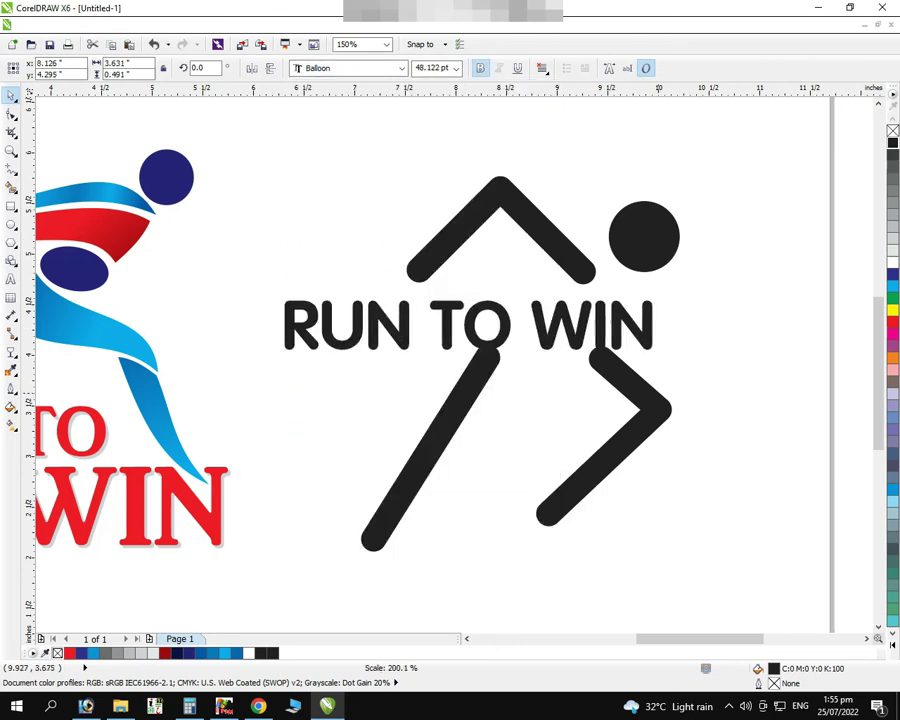
drag(560, 325, 655, 320)
click(600, 360)
Move both legs left, group the arms and head, and shift the figure right over the text
shift+click(487, 357)
drag(487, 357, 435, 355)
click(575, 440)
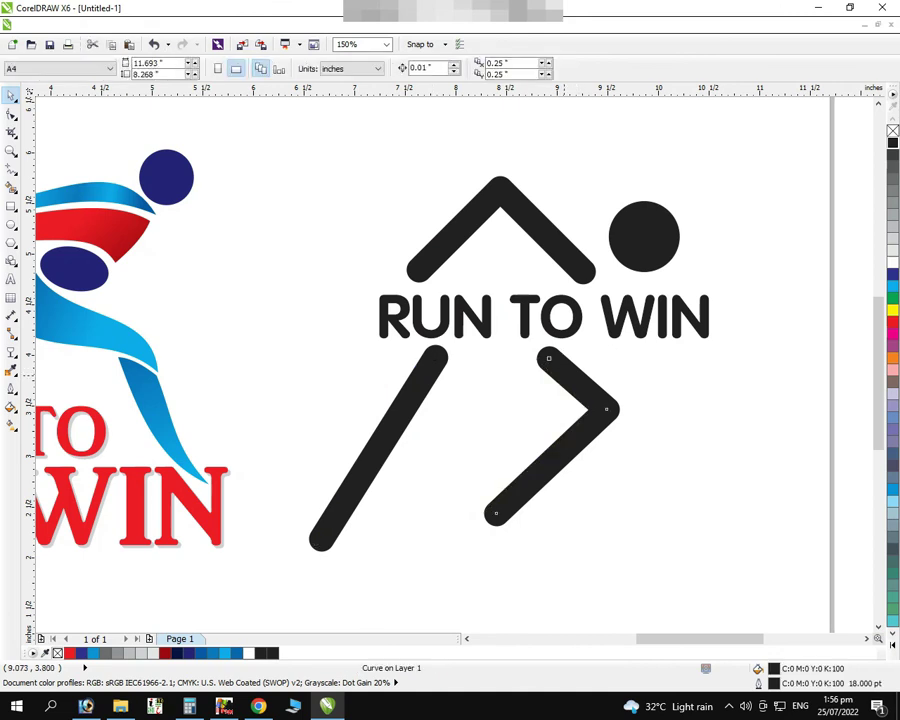
drag(300, 110, 700, 285)
key(ctrl+g)
shift+click(543, 352)
drag(543, 356, 583, 356)
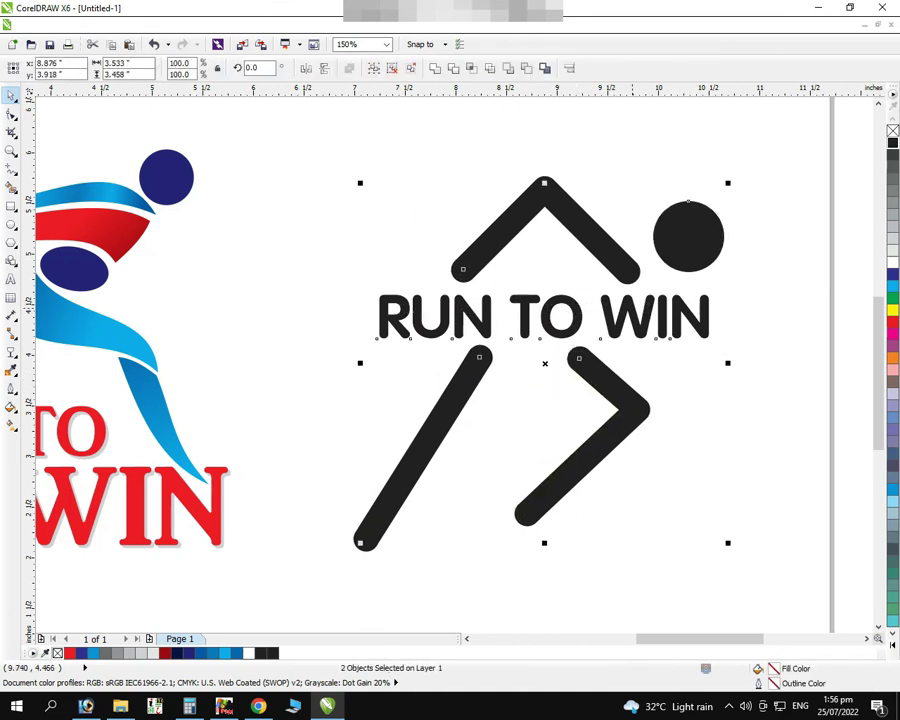
key(Escape)
Shorten both legs by dragging their lower end nodes
key(shift+F4)
scroll(644, 249, up, 2)
click(544, 504)
key(F10)
click(544, 504)
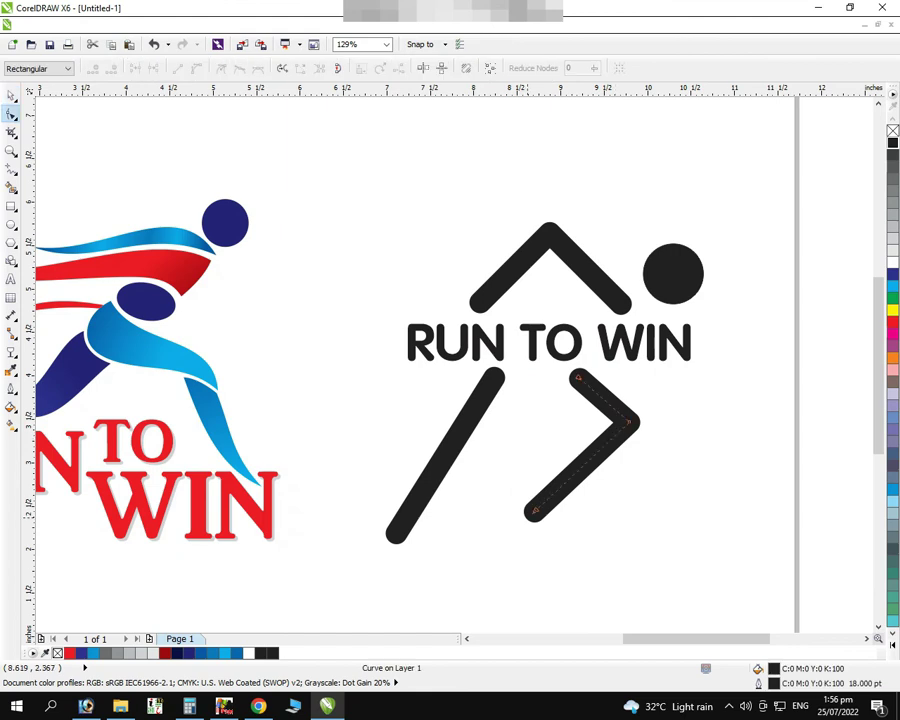
drag(546, 498, 556, 484)
click(400, 530)
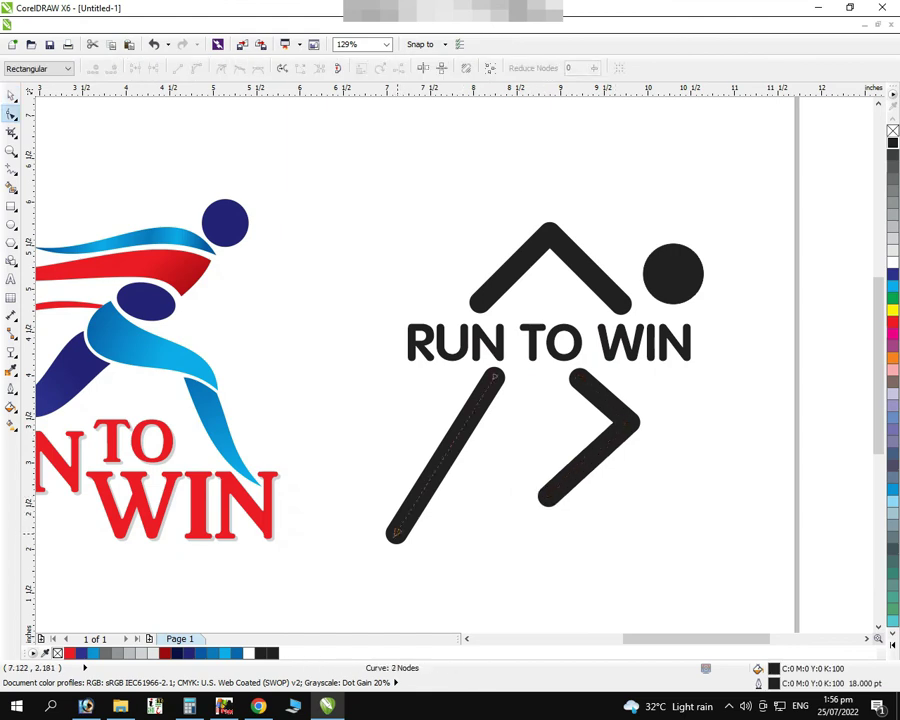
drag(413, 505, 413, 506)
key(space)
Reposition the head, arms and legs closely around the RUN TO WIN text
click(478, 302)
ctrl+click(478, 302)
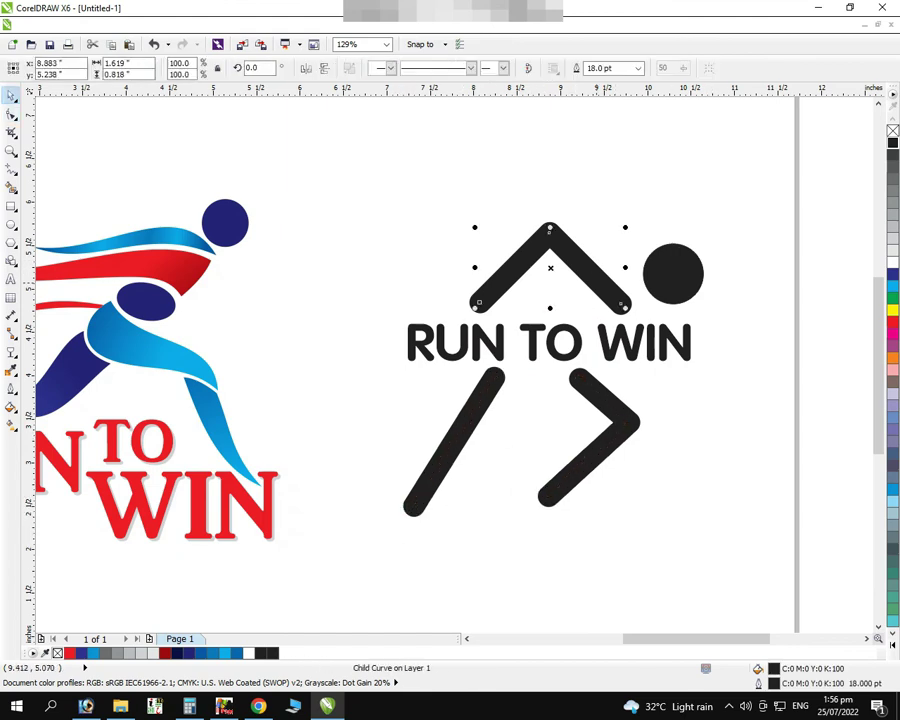
ctrl+click(672, 272)
drag(672, 272, 655, 273)
click(612, 396)
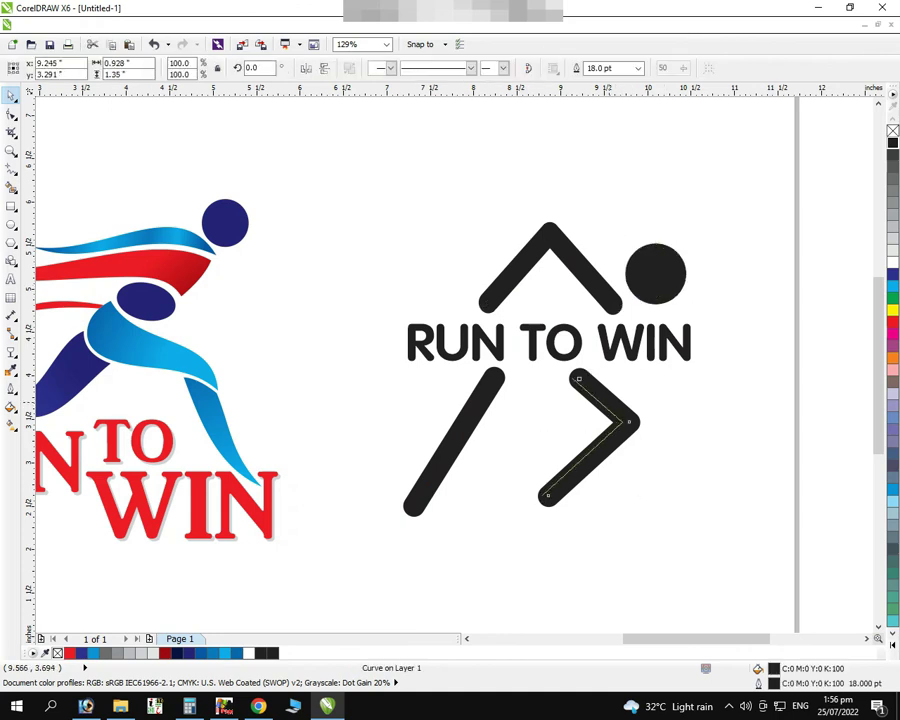
drag(612, 396, 590, 385)
shift+click(455, 440)
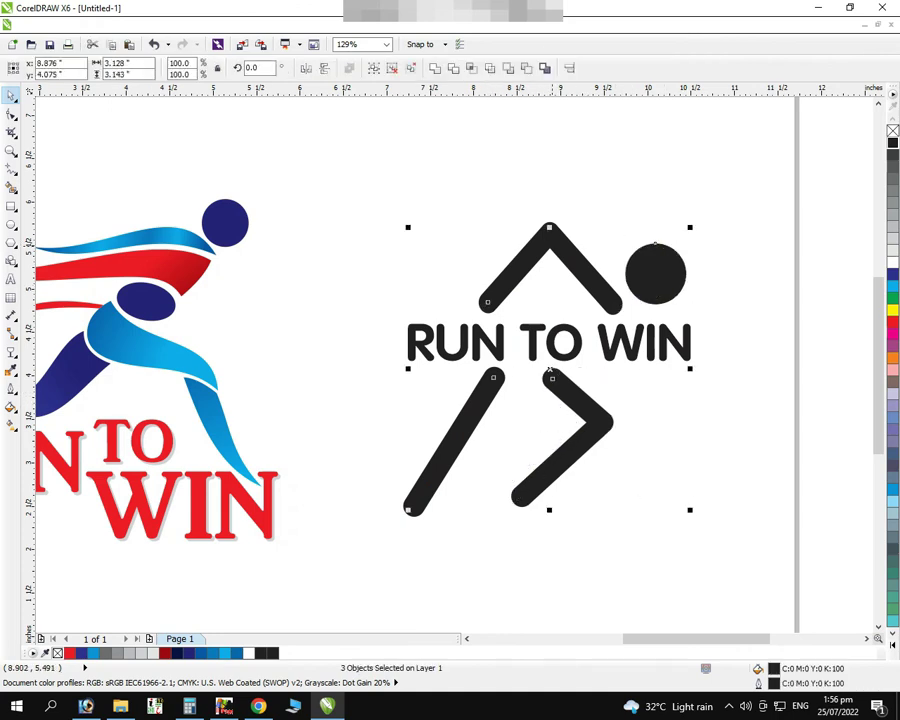
drag(550, 240, 540, 238)
click(650, 184)
drag(646, 273, 650, 270)
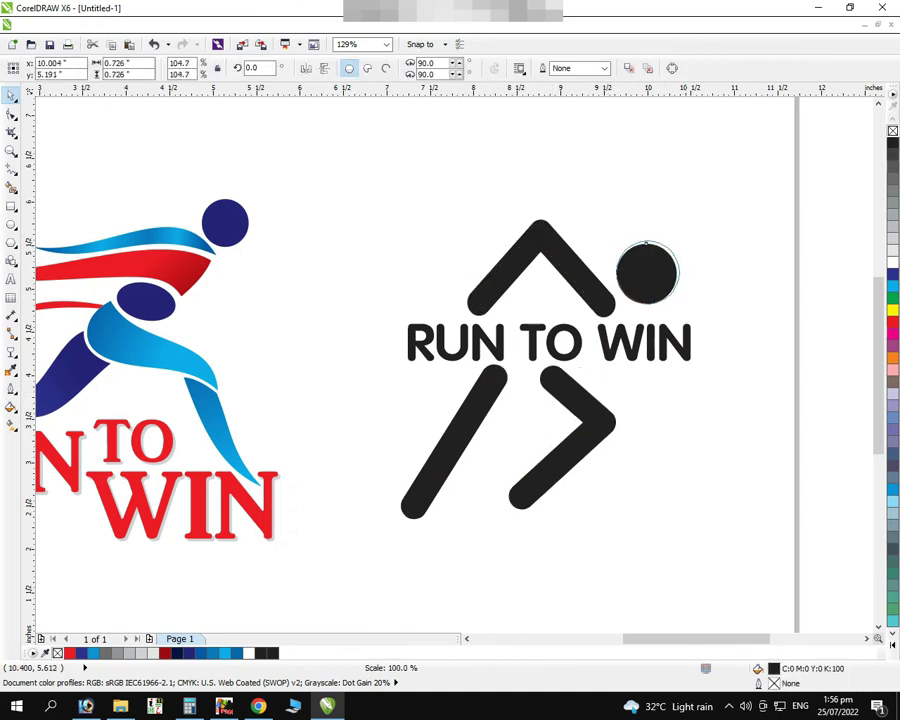
key(Escape)
Select the left leg's nodes, then finish node editing and select the RUN TO WIN text
key(F10)
click(422, 490)
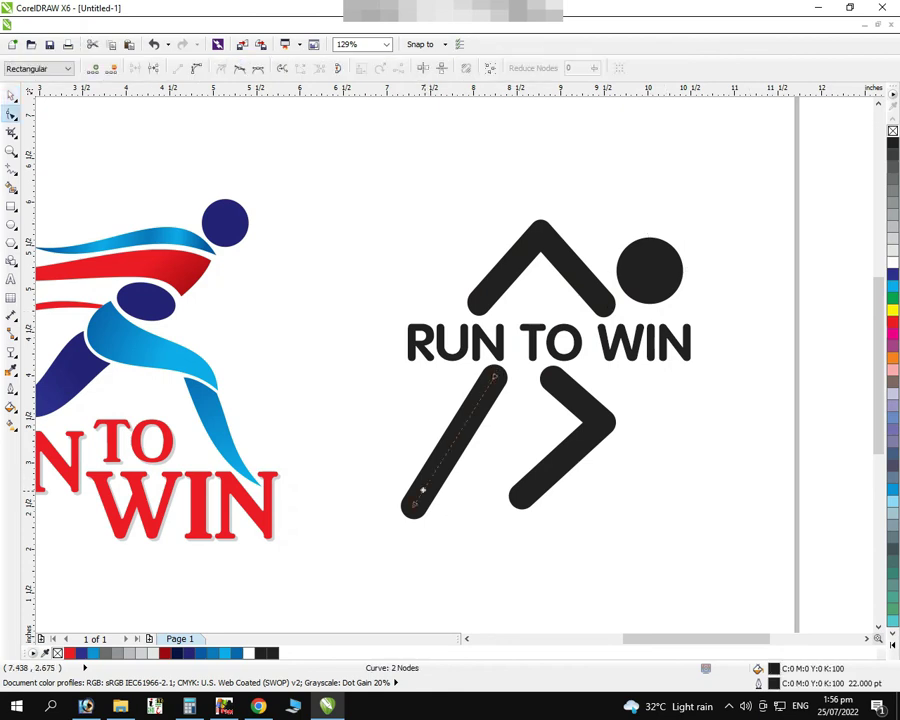
key(ctrl+a)
key(space)
click(532, 354)
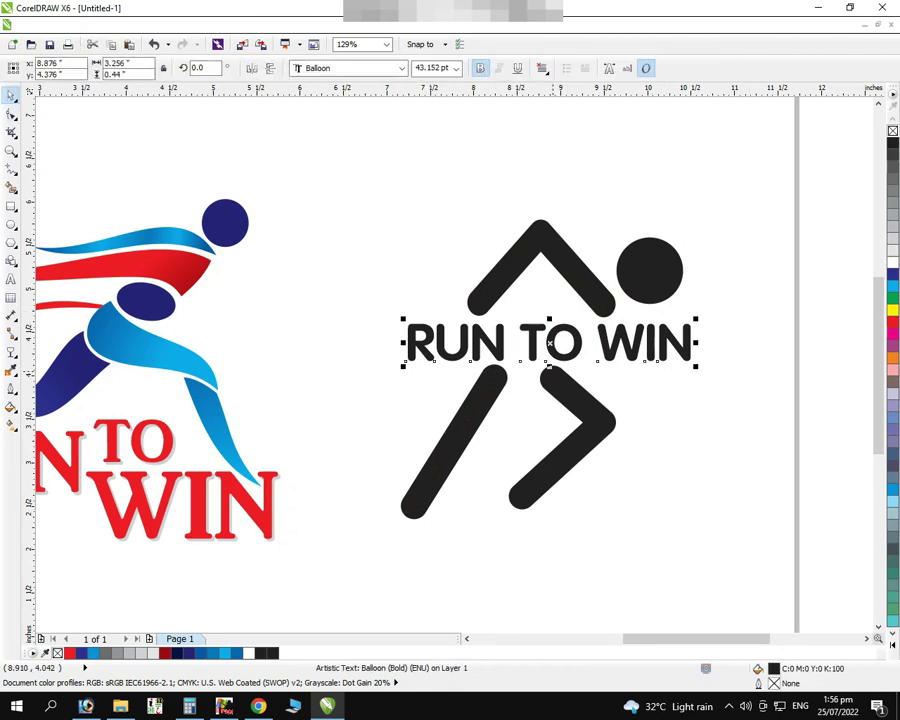
click(706, 378)
Colour the stick figure's RUN TO WIN text red and zoom to frame both logos
click(548, 340)
click(893, 322)
scroll(550, 475, down, 3)
key(Escape)
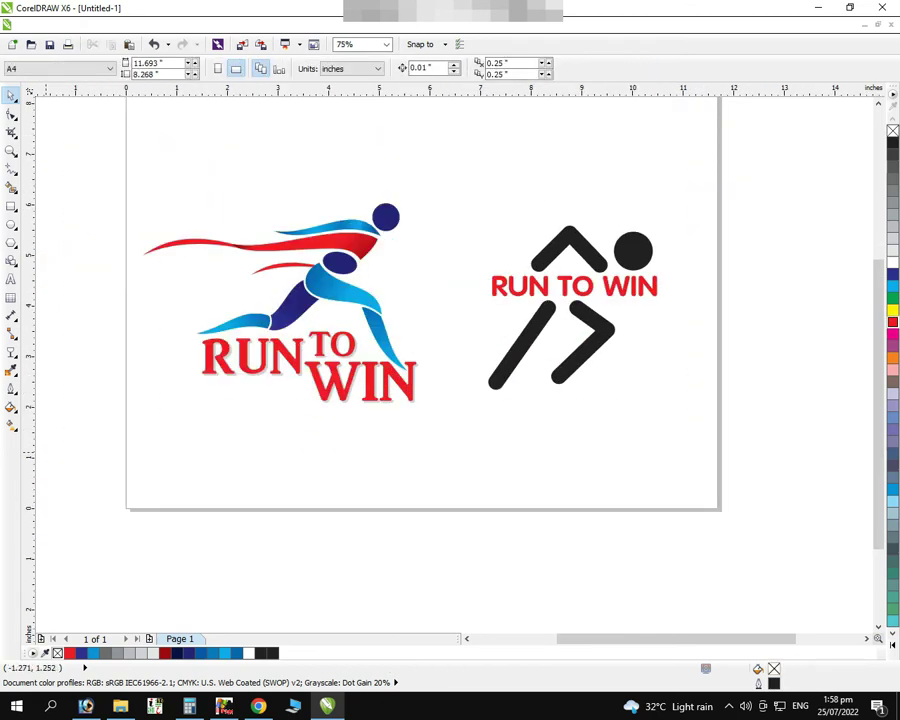
key(ctrl+a)
drag(114, 150, 714, 520)
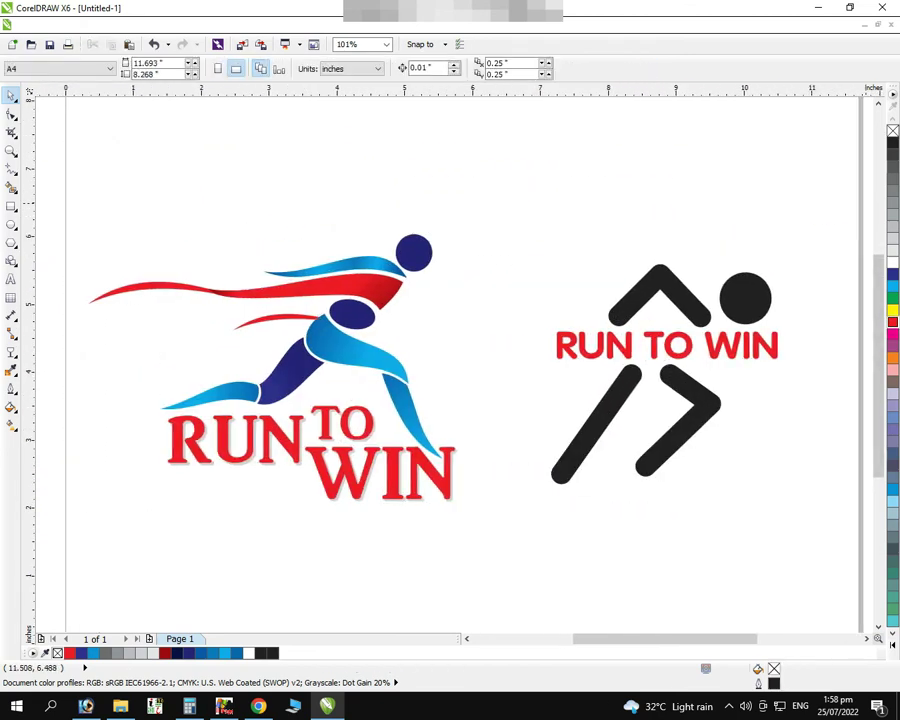